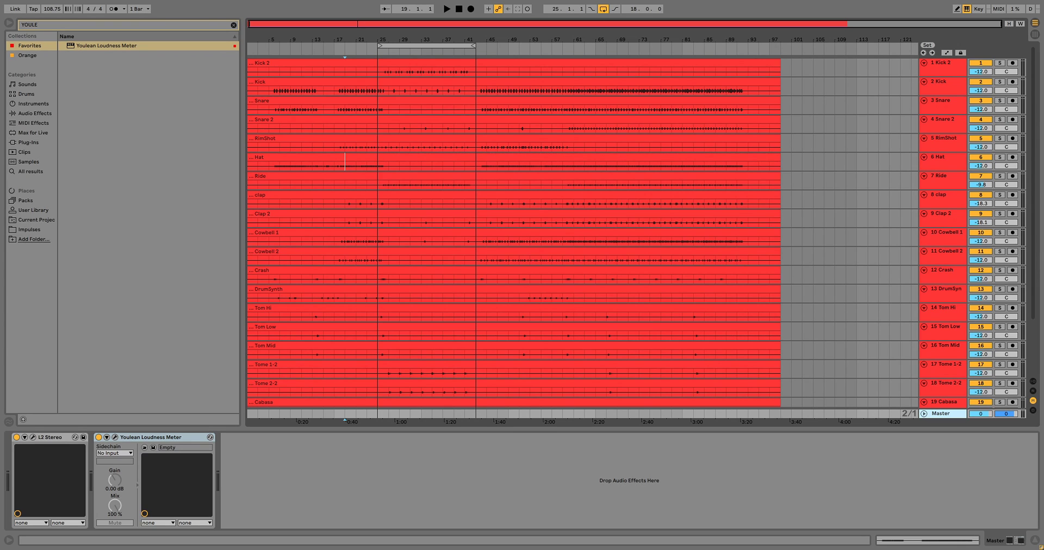
Open the TDR Nova equalizer on the Ride track and move its window aside
click(848, 162)
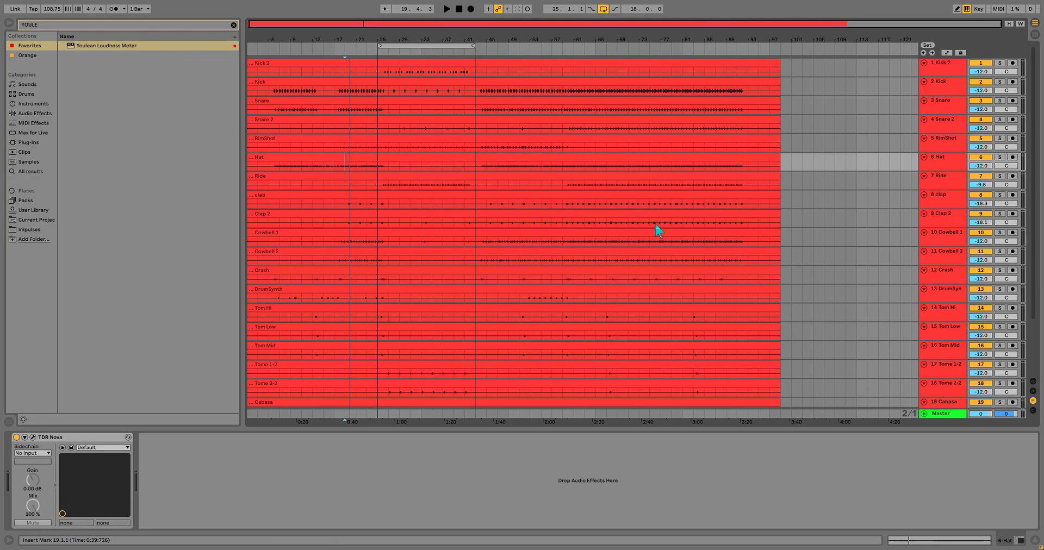
scroll(658, 230, down, 2)
scroll(658, 231, up, 2)
key(Down)
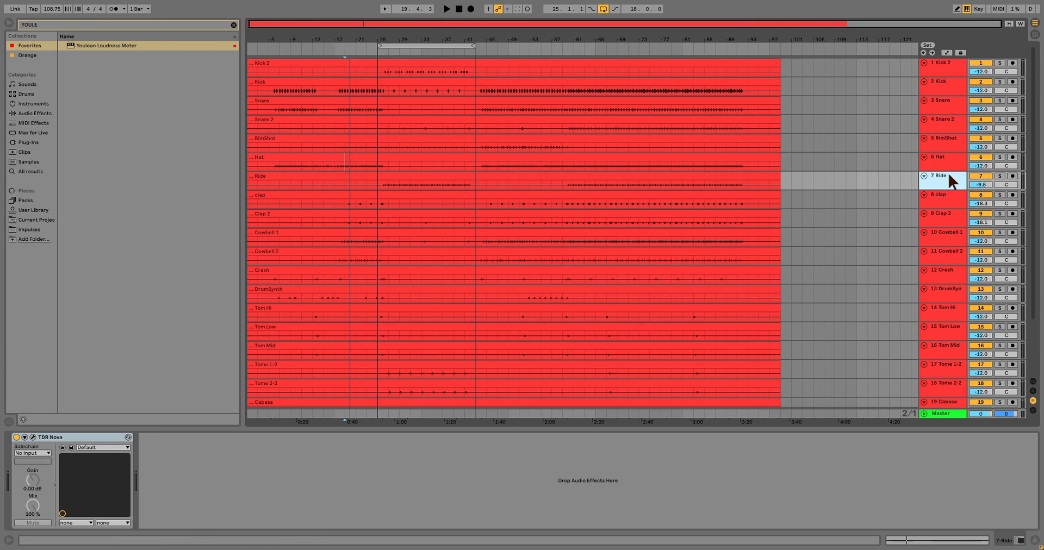
click(33, 438)
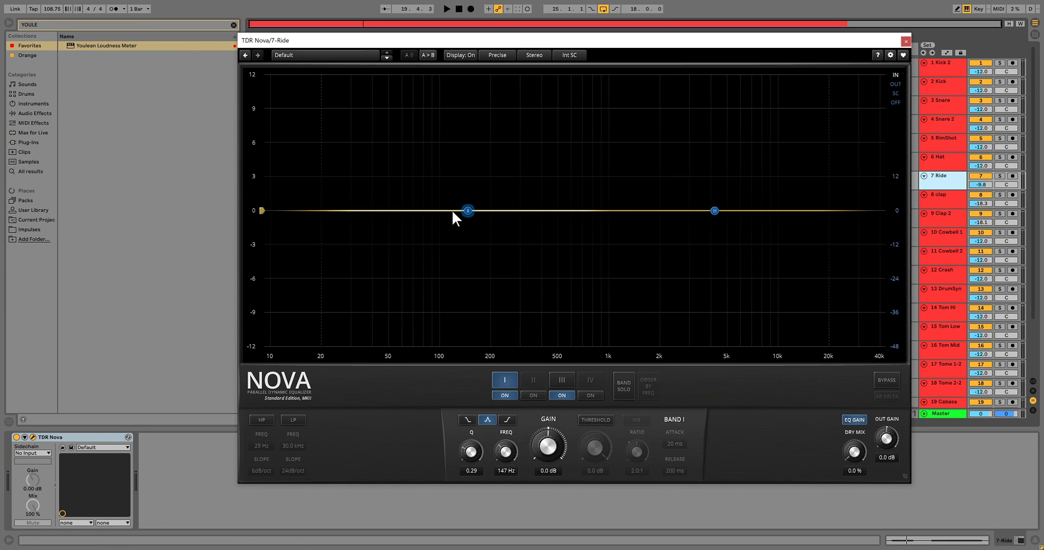
drag(585, 39, 566, 40)
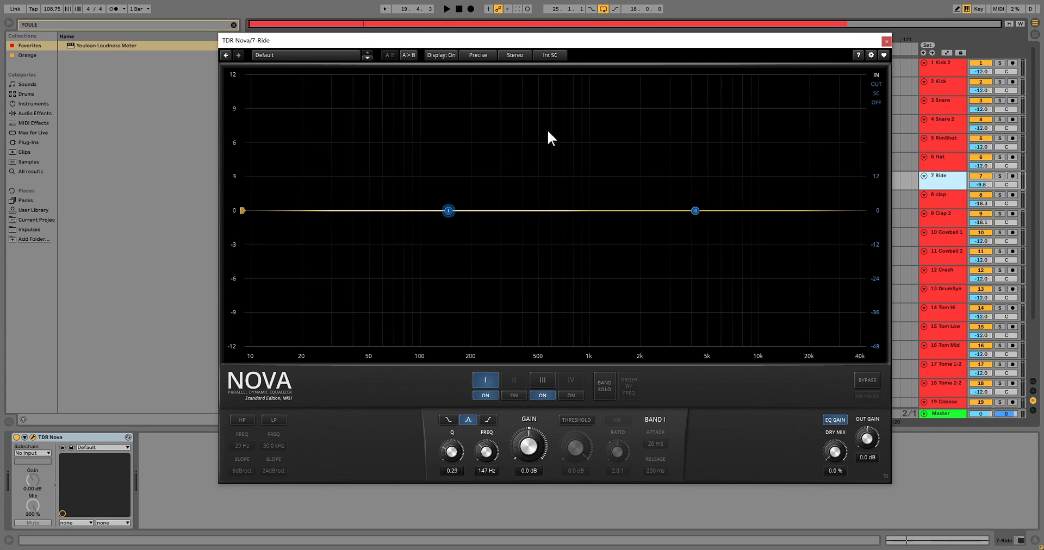
drag(593, 40, 577, 31)
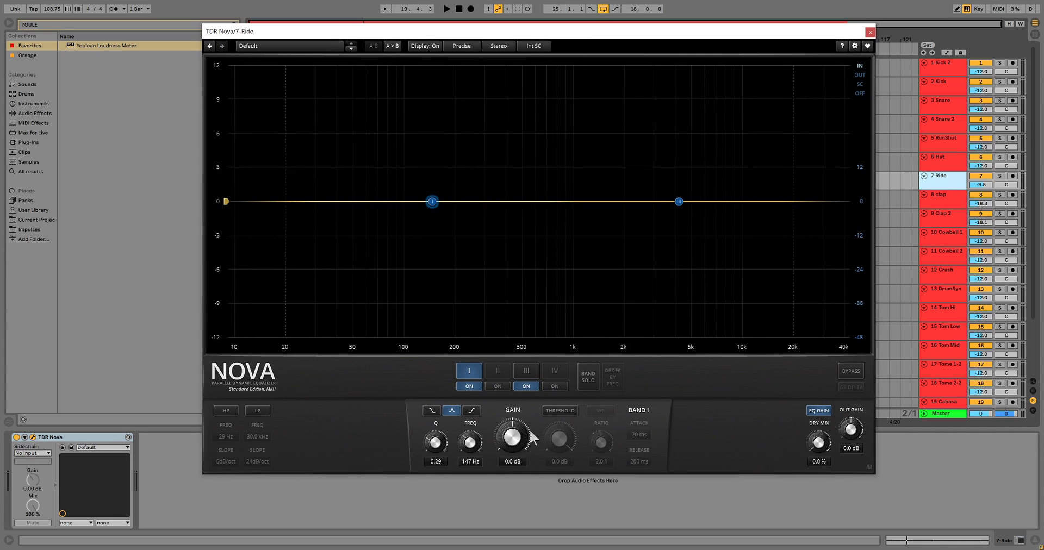
mouse_move(576, 26)
mouse_down()
mouse_move(550, 31)
mouse_move(558, 35)
mouse_up()
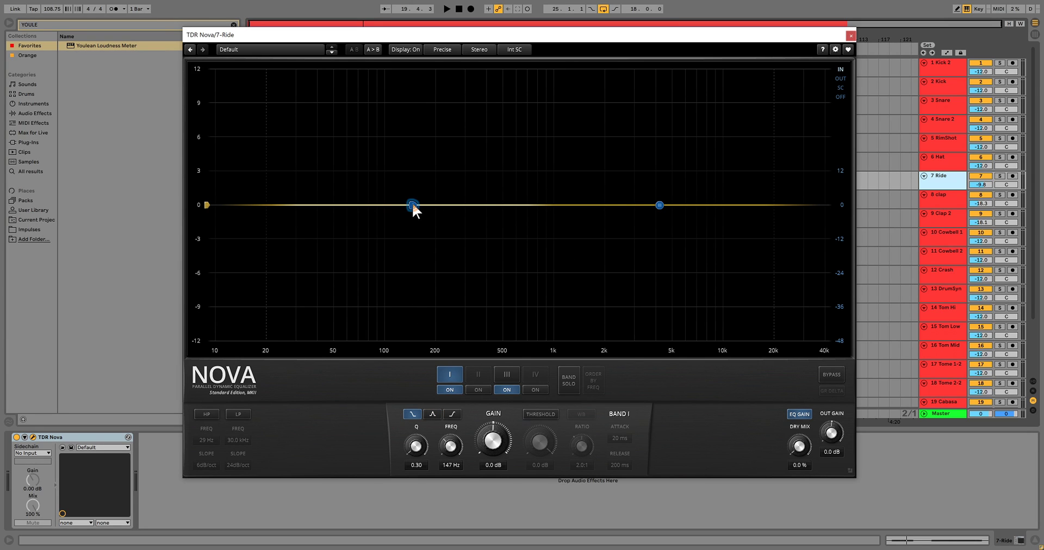
Try band I as a low shelf at about 99 Hz and a 6 dB/oct high-pass filter at about 17 Hz
drag(412, 207, 384, 204)
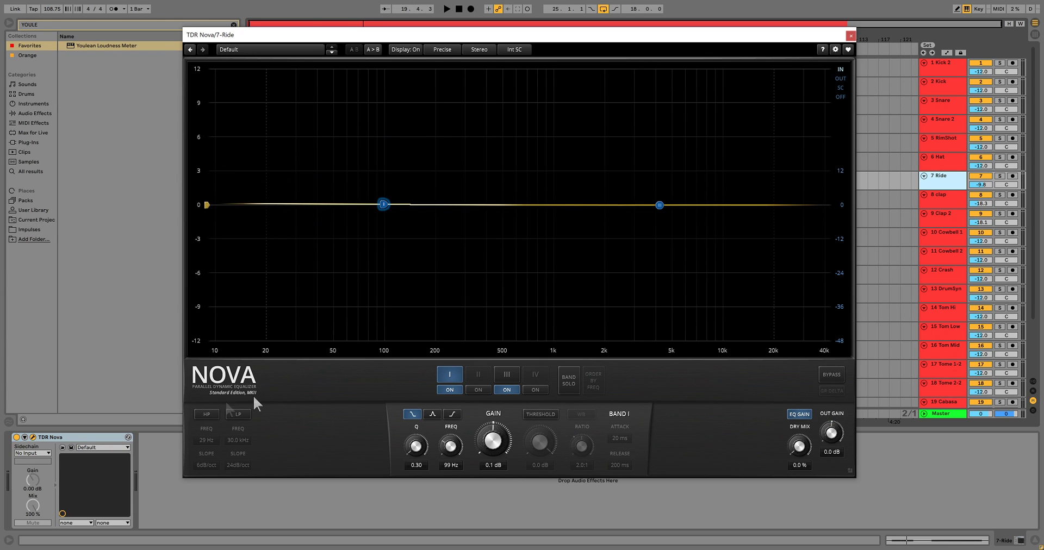
click(213, 413)
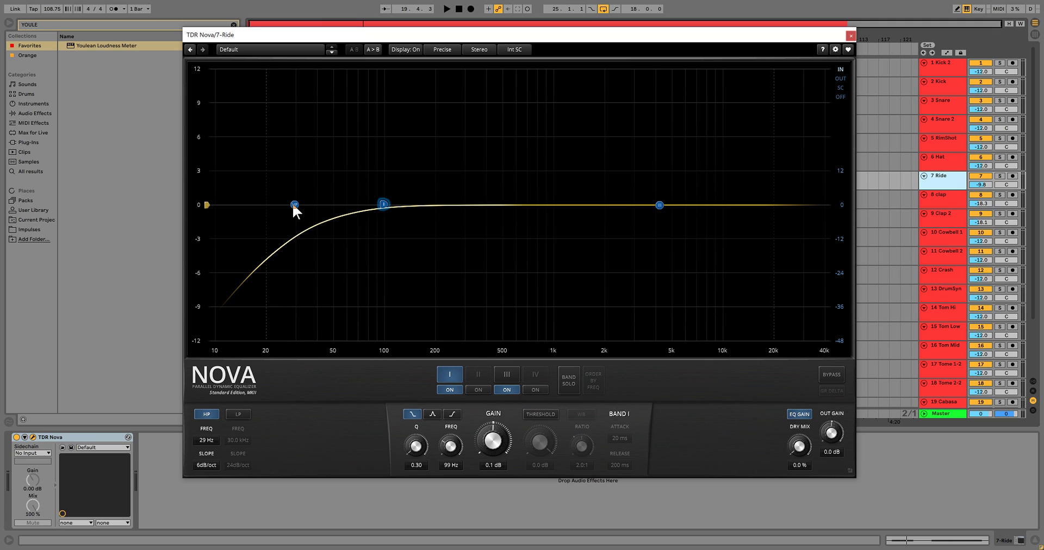
drag(294, 205, 251, 205)
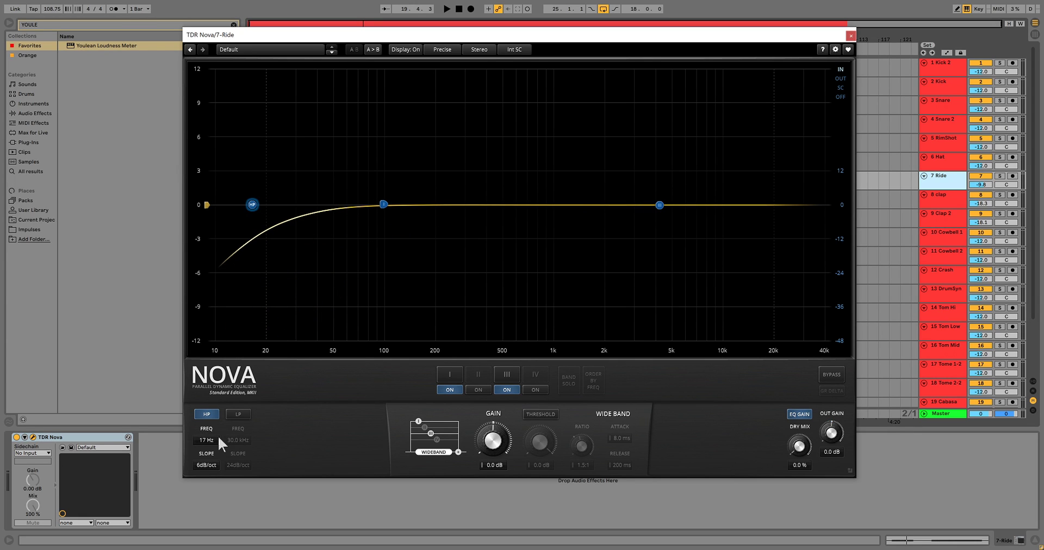
click(209, 413)
Make band I a bell, try a cut of about 4.1 dB at 187 Hz with a narrower Q, and raise its gain again
mouse_move(383, 205)
mouse_down()
mouse_move(388, 259)
mouse_move(387, 204)
mouse_up()
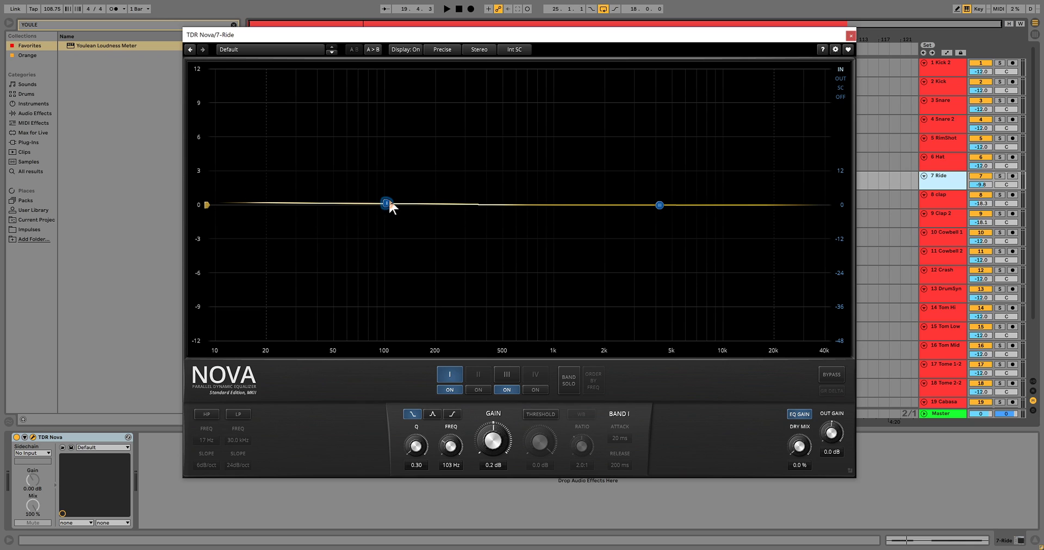
click(432, 414)
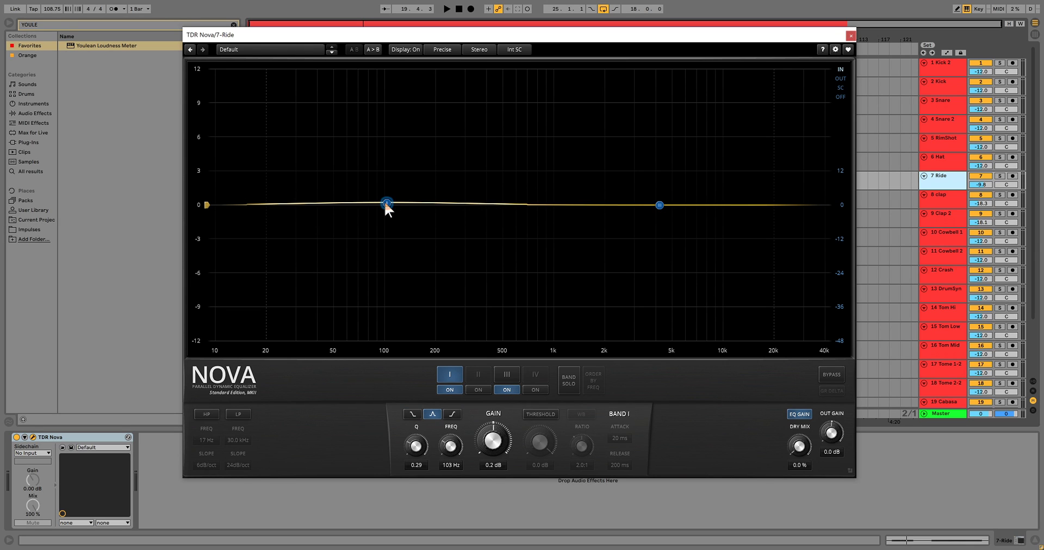
drag(385, 204, 429, 249)
scroll(429, 249, up, 3)
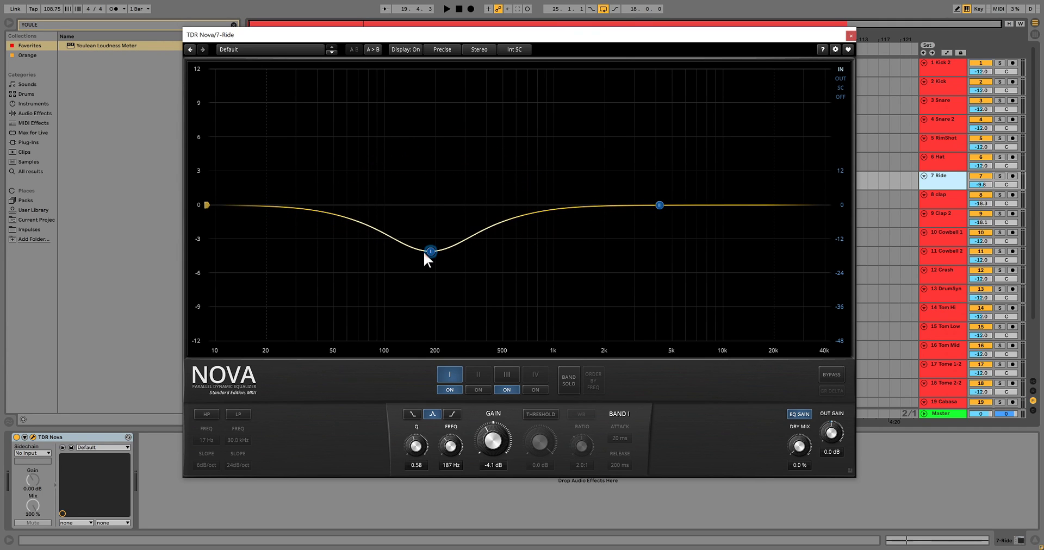
scroll(428, 250, up, 3)
drag(429, 251, 428, 195)
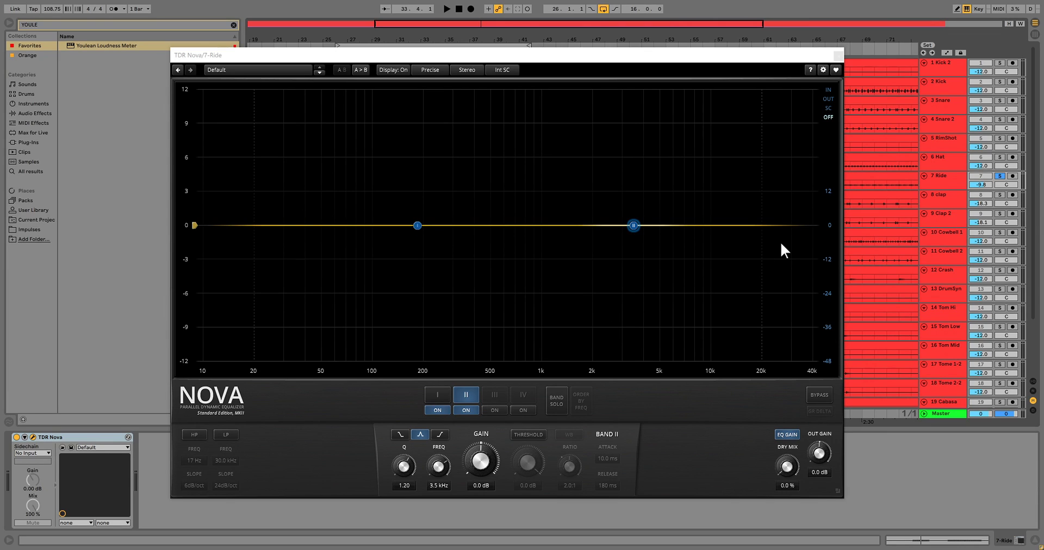
Boost band II by about 8.9 dB at 2.5 kHz
drag(633, 226, 607, 124)
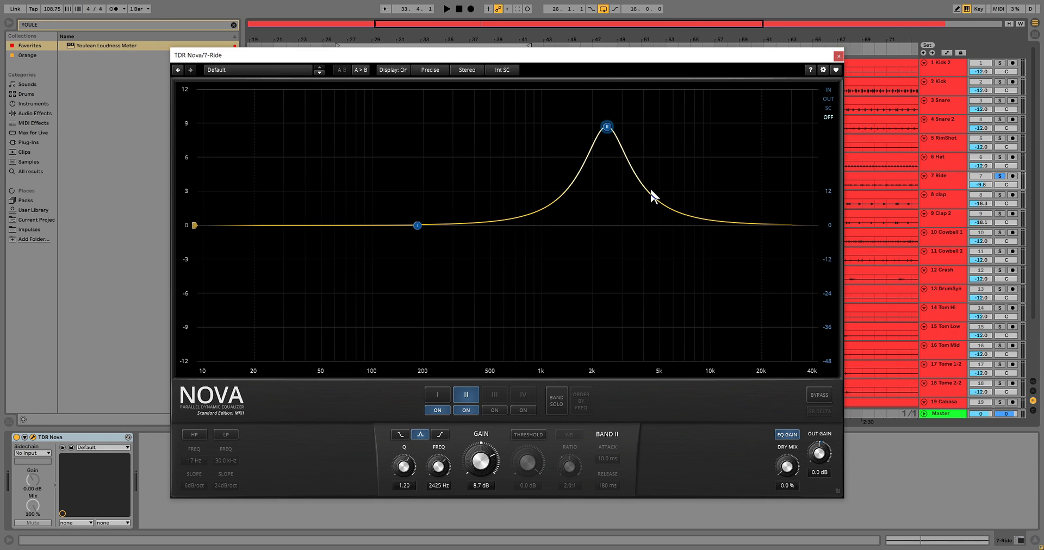
drag(607, 127, 605, 126)
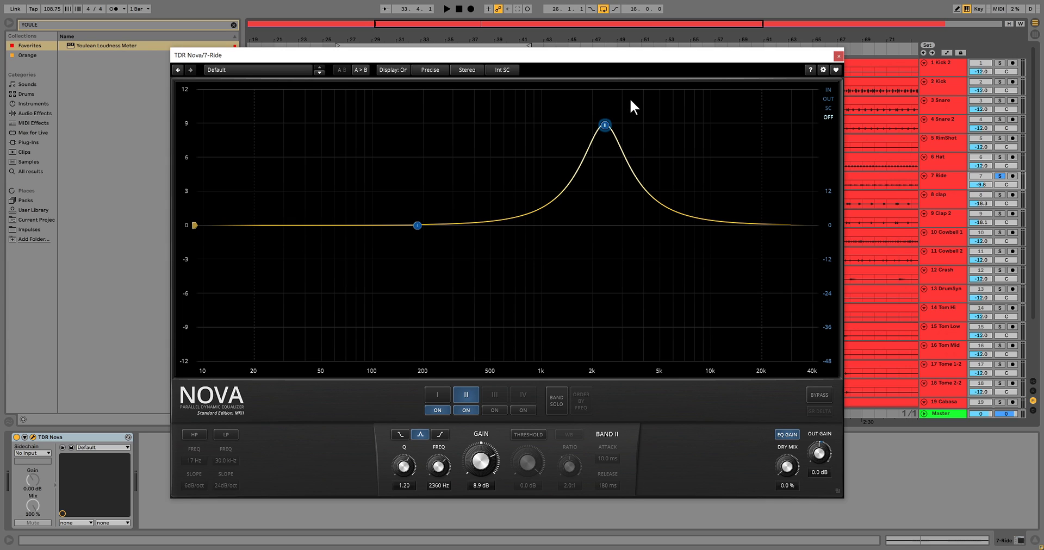
drag(607, 125, 613, 125)
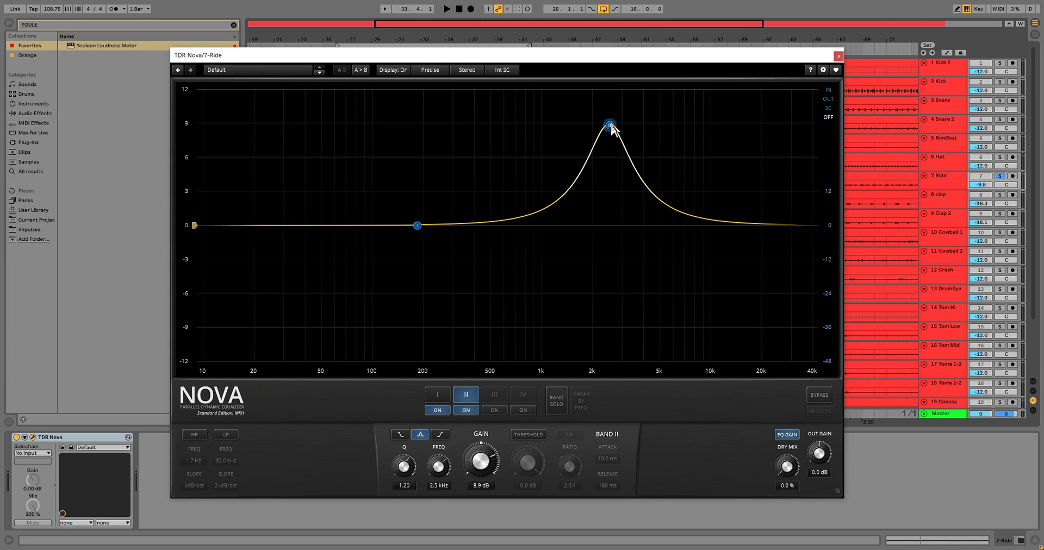
Narrow band II's Q to 6.00 and move the boost to about 2159 Hz at 9.2 dB
scroll(610, 127, up, 10)
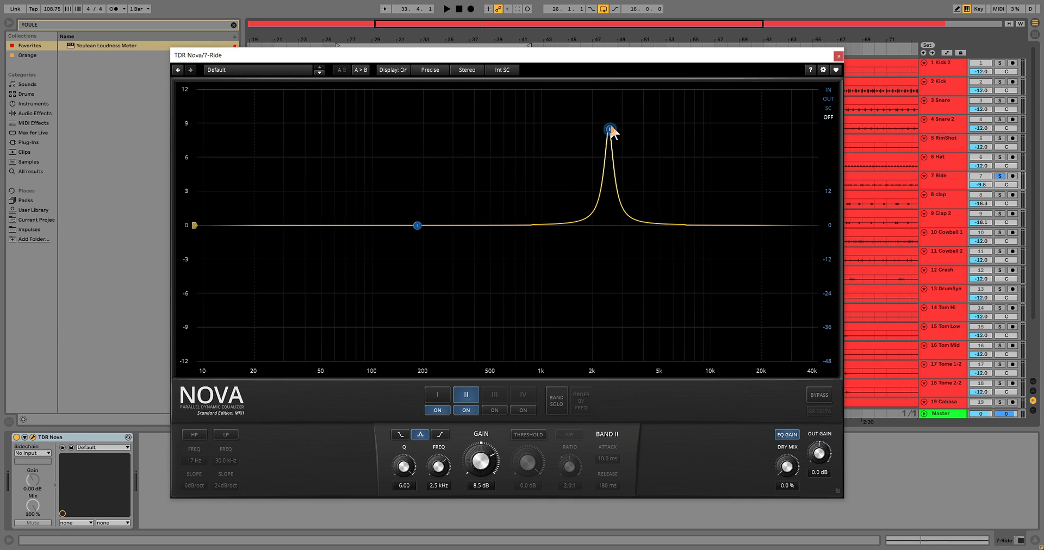
drag(606, 135, 610, 127)
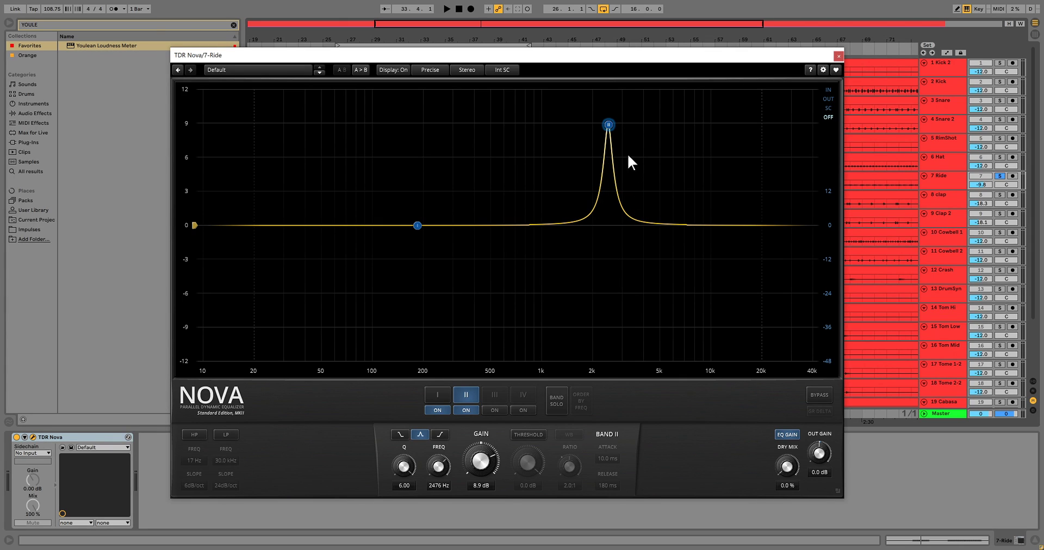
mouse_move(607, 126)
mouse_down()
mouse_move(580, 126)
mouse_move(600, 124)
mouse_up()
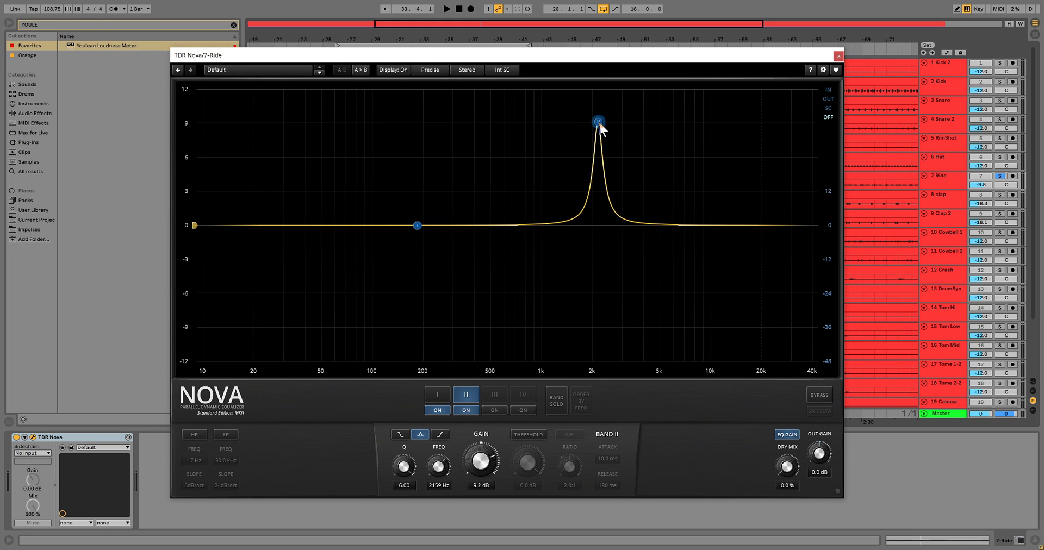
Widen band II's Q to 0.86, move its boost to about 828 Hz, and play the soloed ride
scroll(598, 122, down, 15)
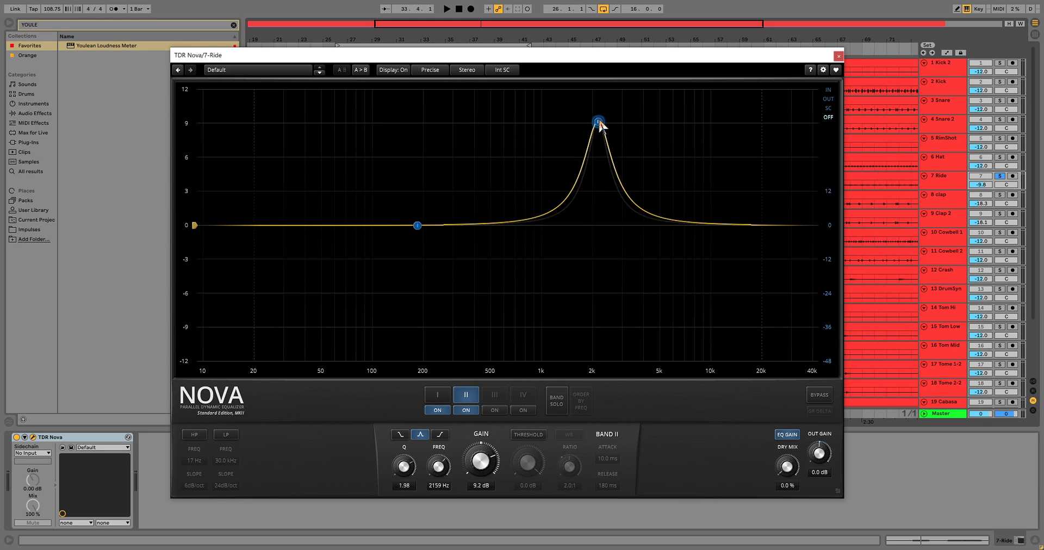
drag(599, 122, 527, 121)
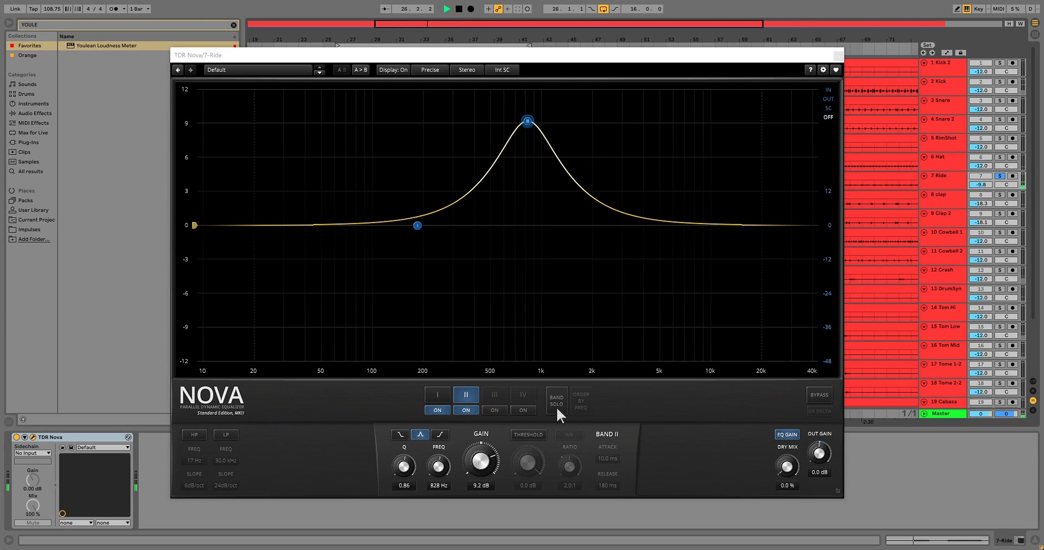
click(446, 9)
click(458, 9)
click(447, 10)
Sweep the band II boost up to about 4.2 kHz during playback to find the harsh frequency
drag(528, 121, 646, 126)
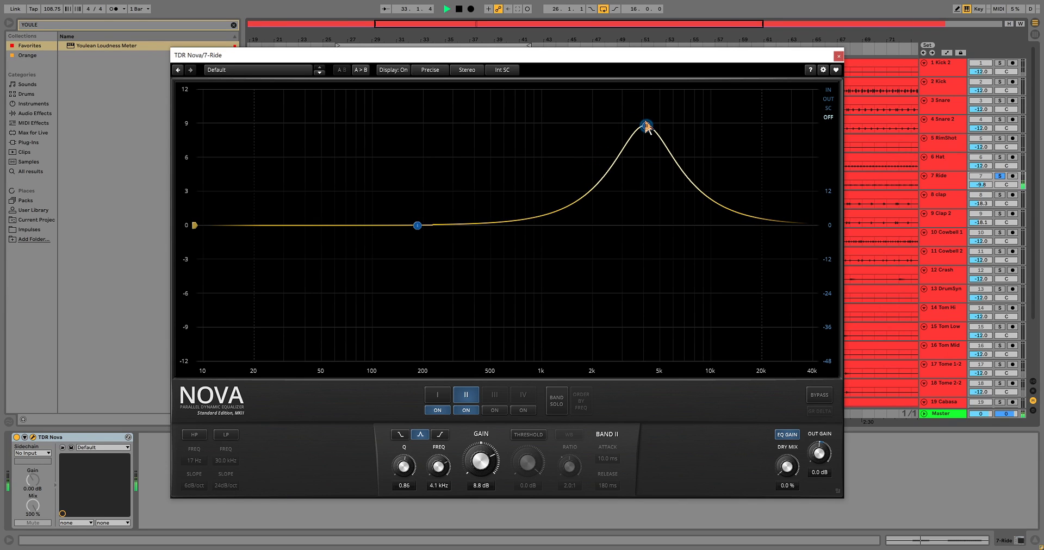
click(462, 10)
drag(644, 126, 649, 129)
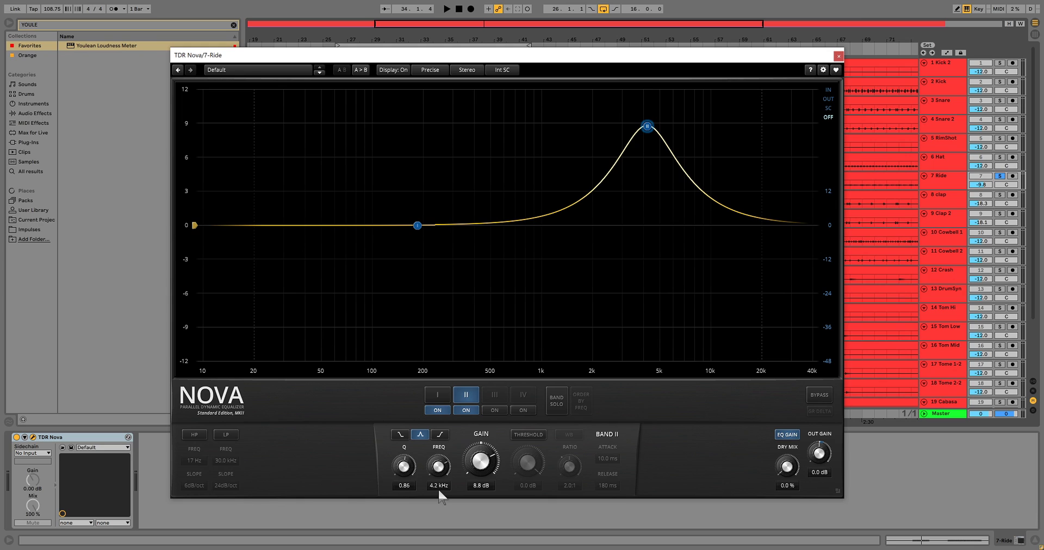
drag(446, 468, 446, 467)
Turn the 4.2 kHz boost into a cut of about 5.6 dB and narrow its Q while the ride plays
drag(653, 54, 646, 48)
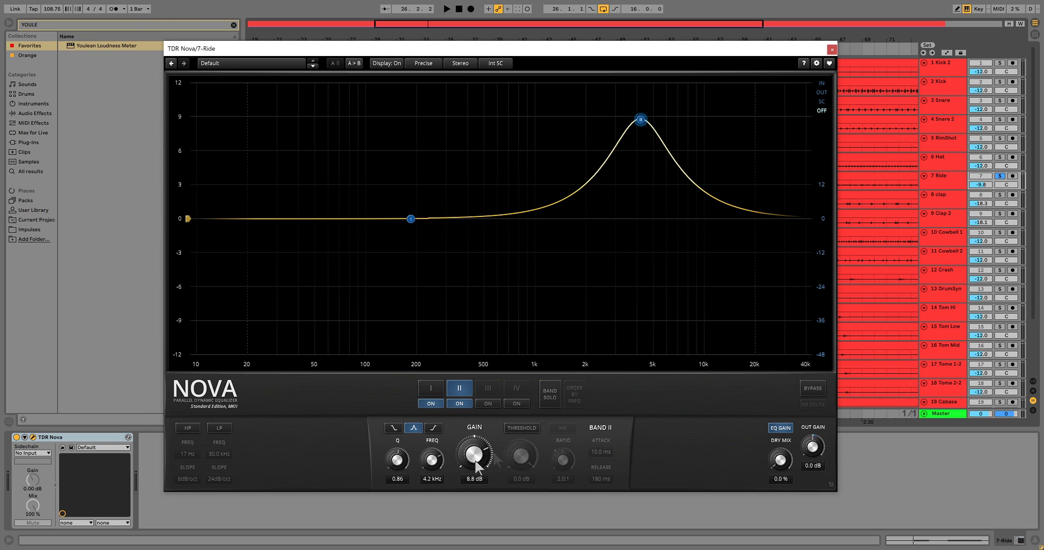
drag(475, 462, 474, 526)
key(space)
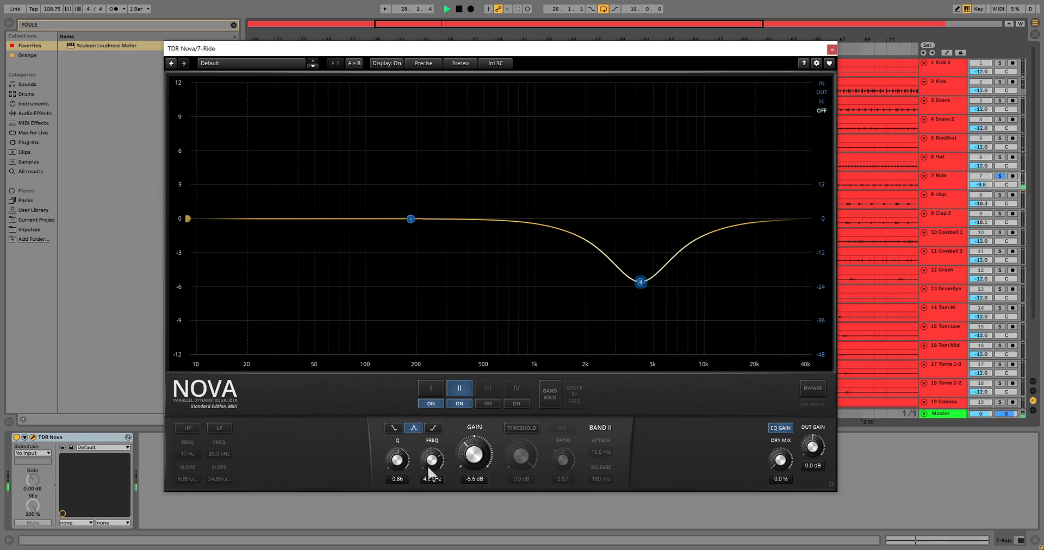
scroll(640, 281, up, 10)
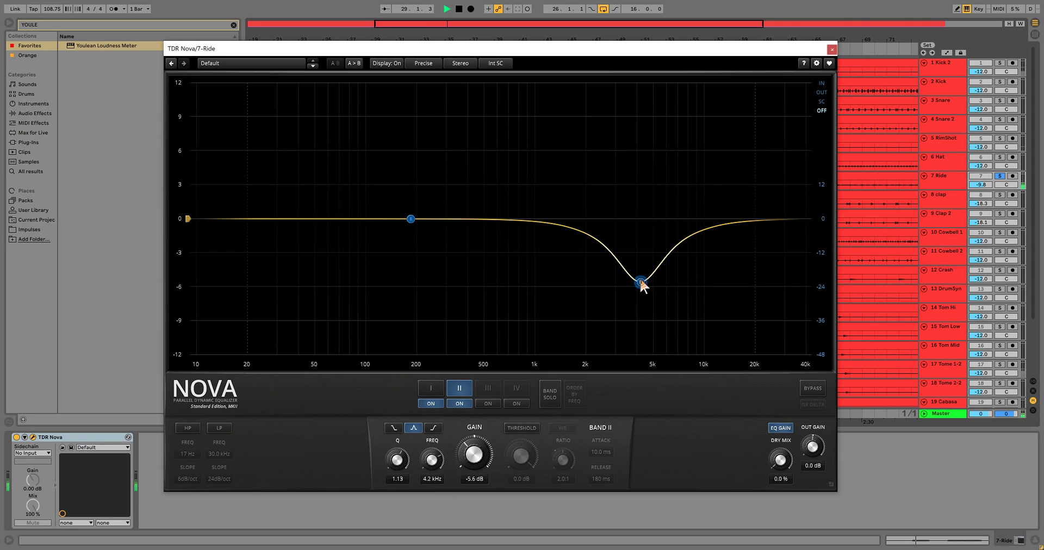
scroll(640, 281, up, 2)
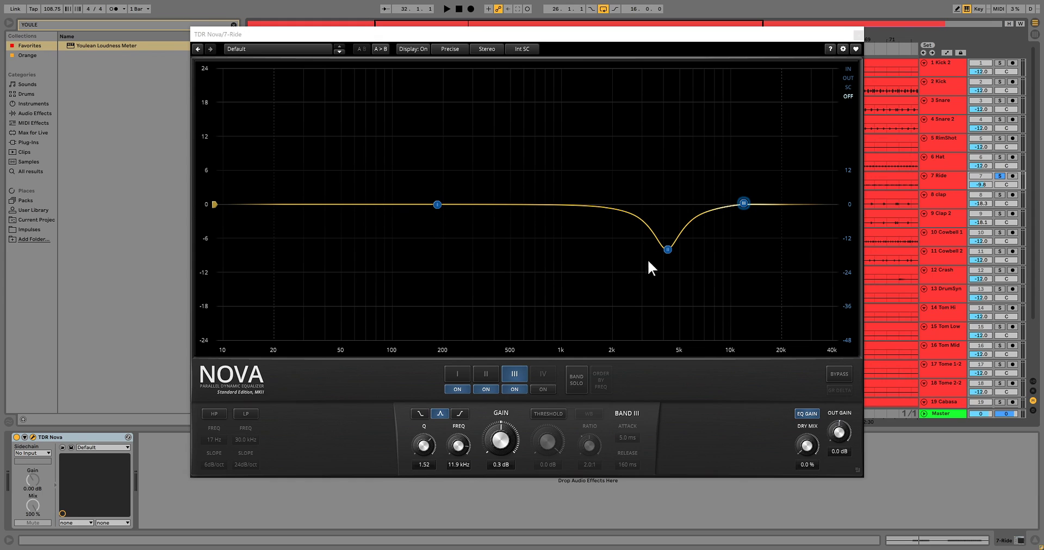
Move band III down to about 2061 Hz with 0.4 dB of gain and listen to the ride
click(668, 248)
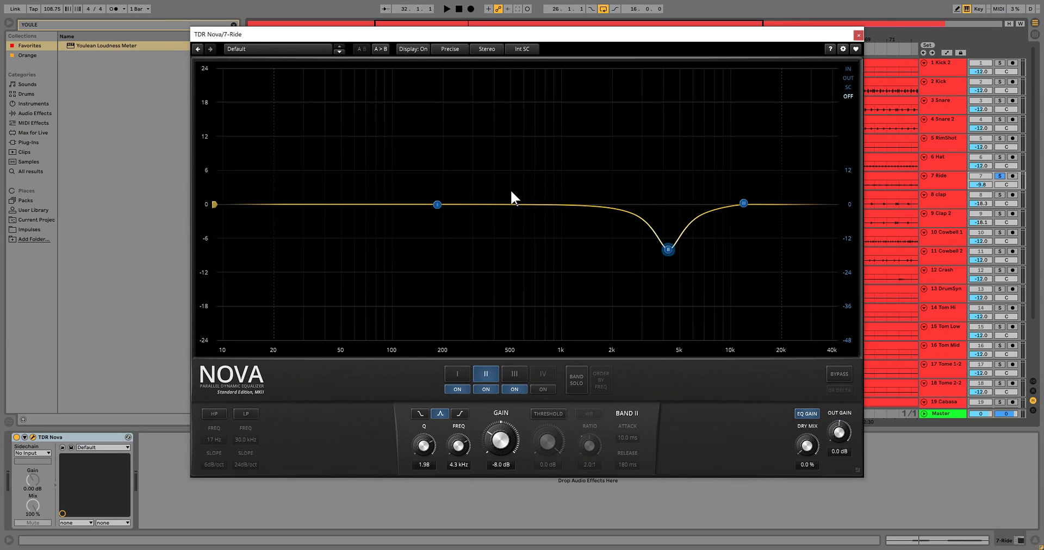
click(743, 203)
drag(745, 205, 615, 202)
key(space)
key(space)
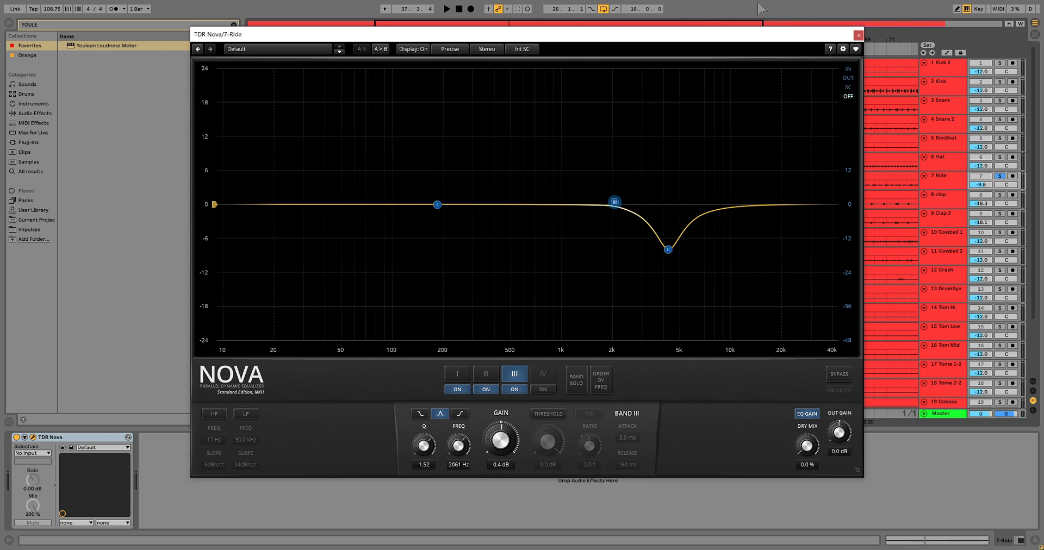
Narrow band II's Q to 3.00 and fine-tune its cut to about -7.9 dB near 4.2 kHz
click(668, 249)
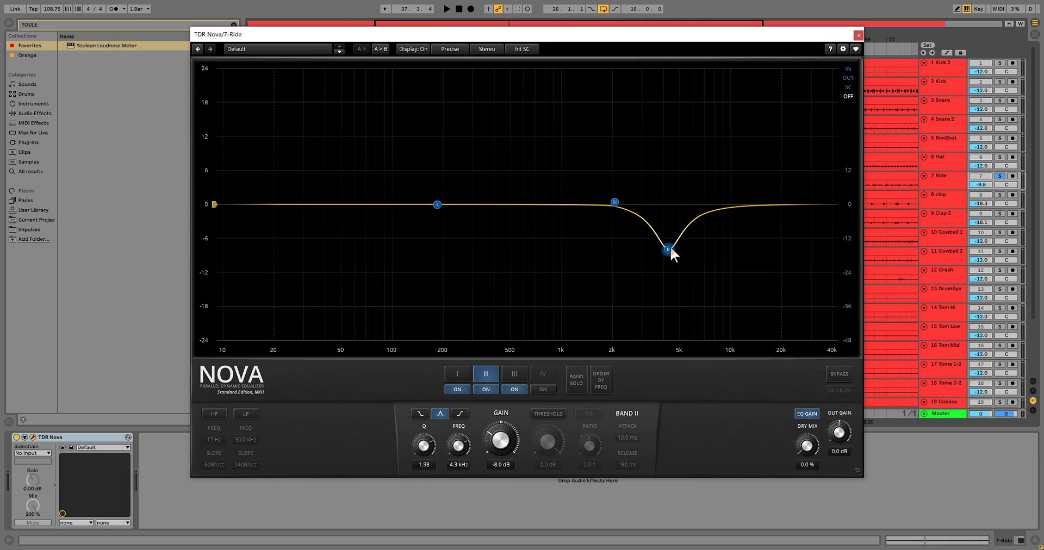
drag(670, 248, 671, 251)
scroll(669, 250, up, 3)
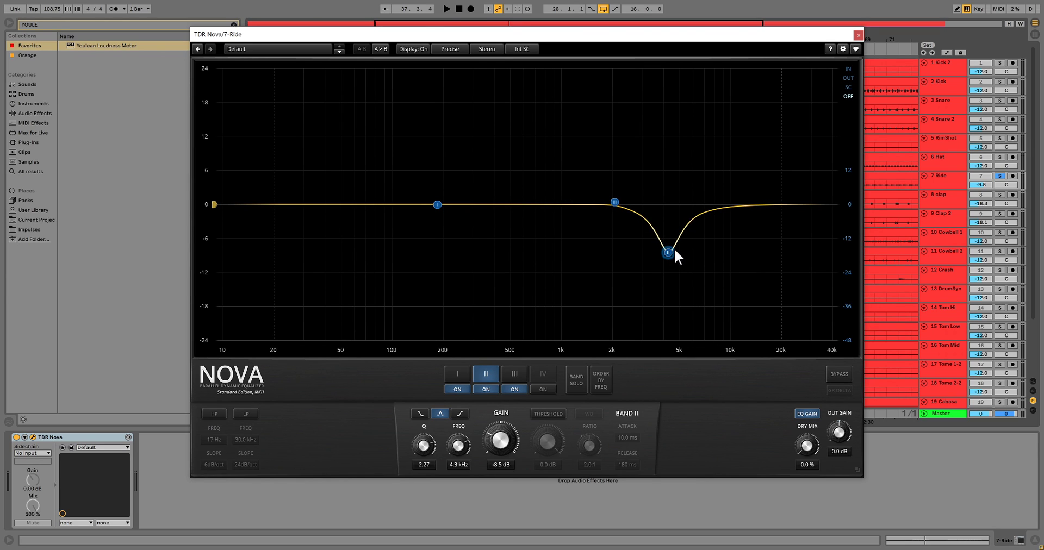
scroll(668, 253, up, 15)
scroll(668, 253, down, 8)
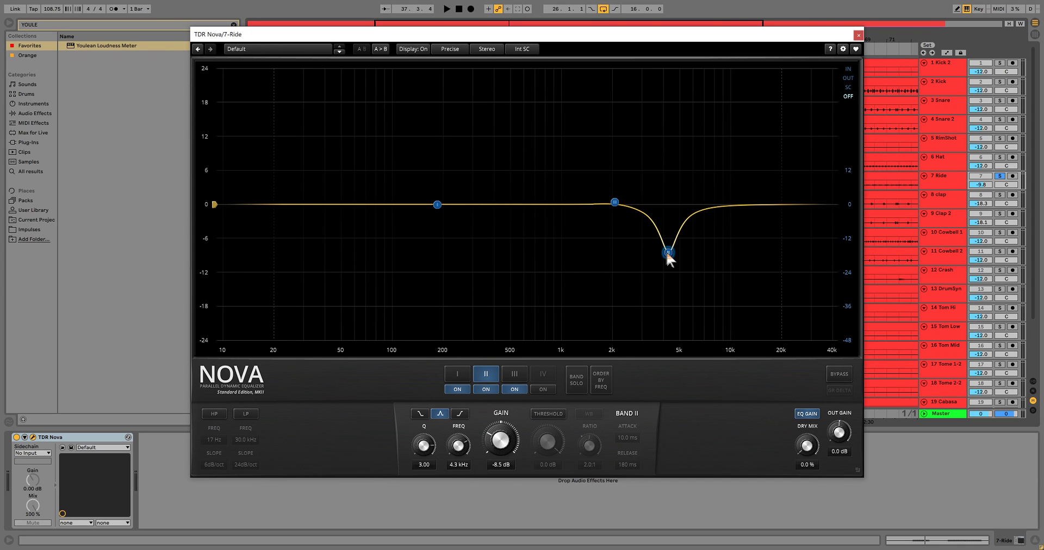
drag(669, 254, 669, 251)
Show the input spectrum during playback and reduce band II's cut to about -1.5 dB at 4.1 kHz
key(space)
click(848, 69)
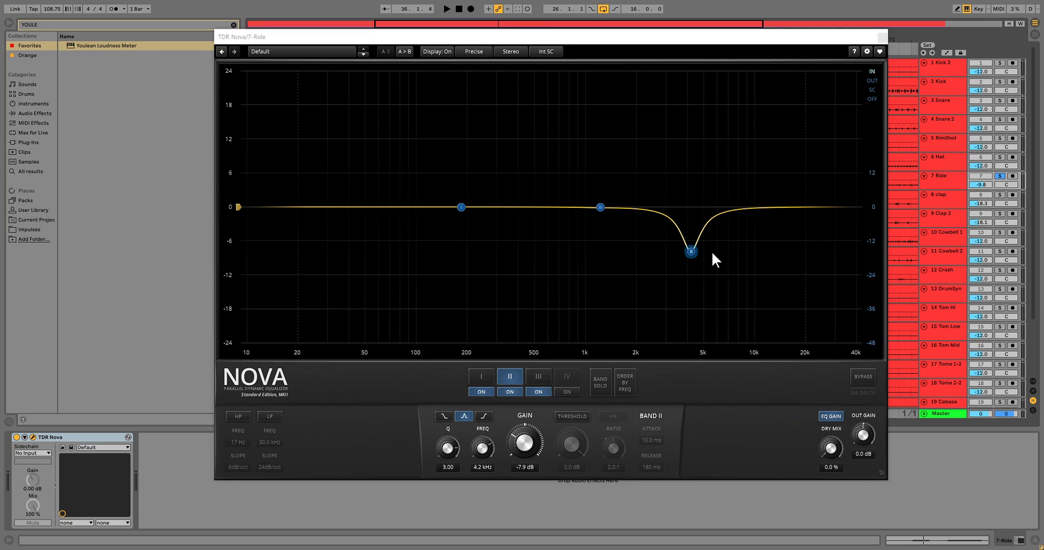
click(446, 9)
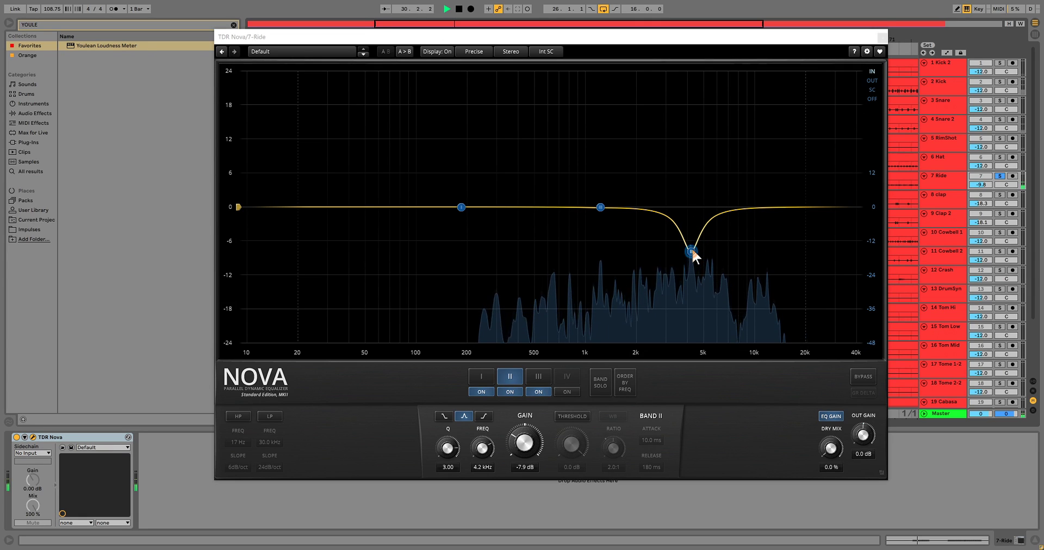
drag(691, 251, 689, 216)
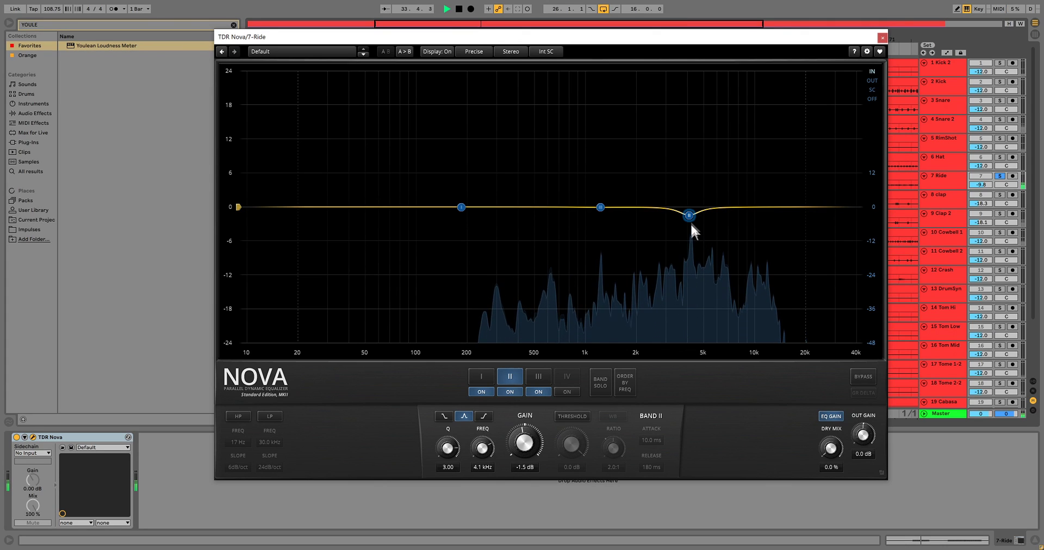
Deepen band II's cut to about -8.7 dB at 4.2 kHz while checking the ride during playback
drag(688, 217, 691, 254)
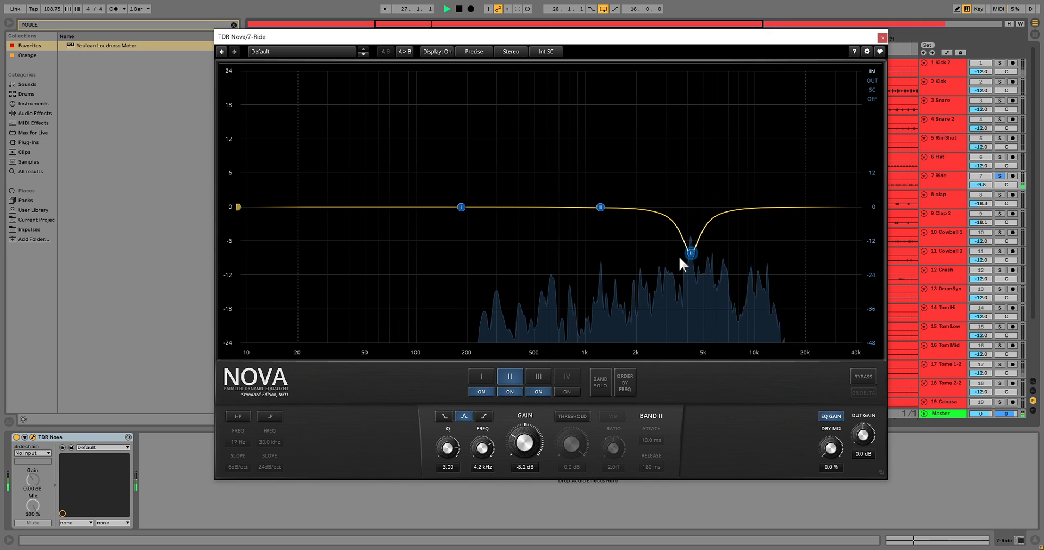
drag(694, 254, 690, 251)
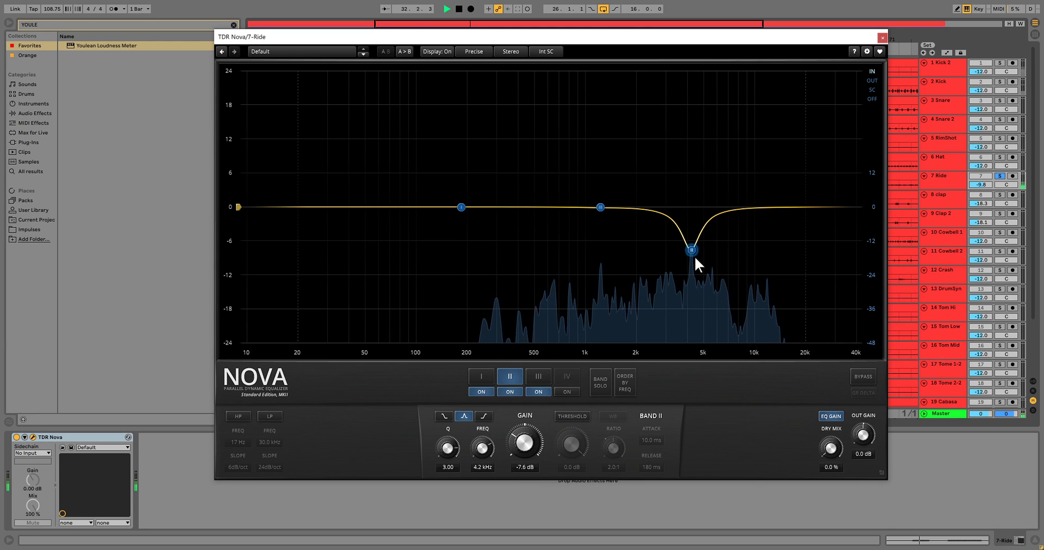
drag(692, 253, 694, 257)
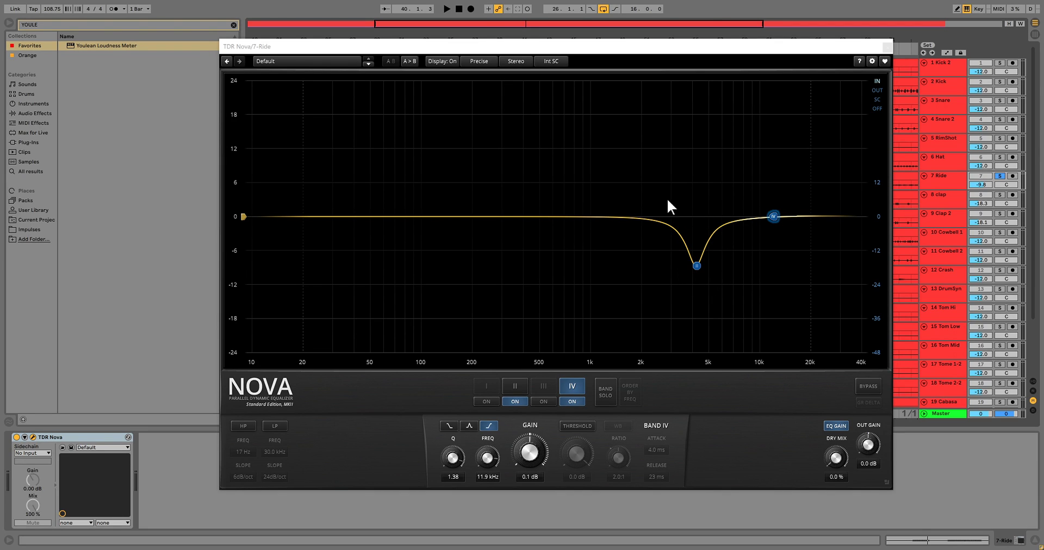
click(697, 266)
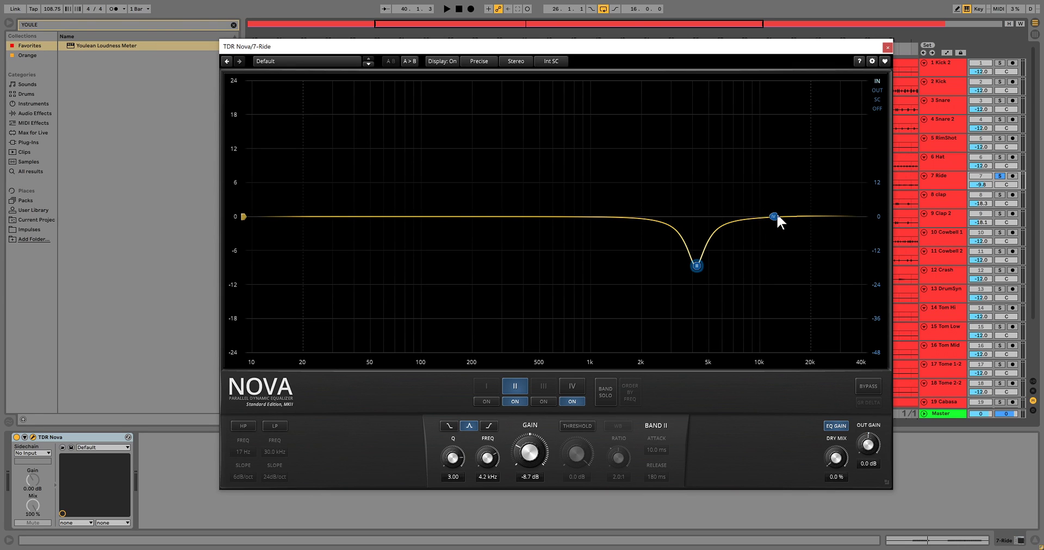
Try band IV's high shelf at several frequencies, ending with a boost of about 6 dB at 11.8 kHz
drag(773, 216, 797, 192)
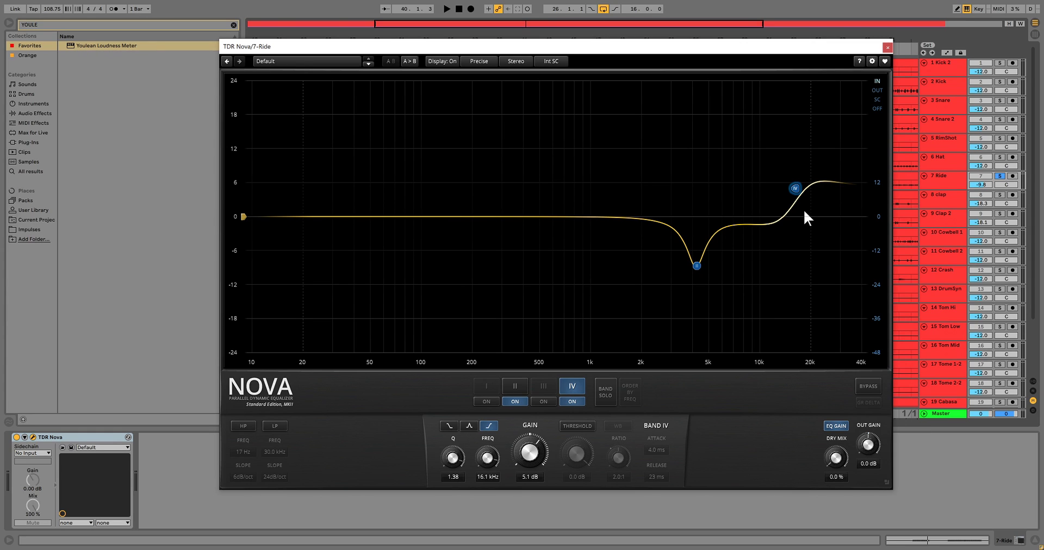
mouse_move(797, 190)
mouse_down()
mouse_move(770, 184)
mouse_move(778, 186)
mouse_up()
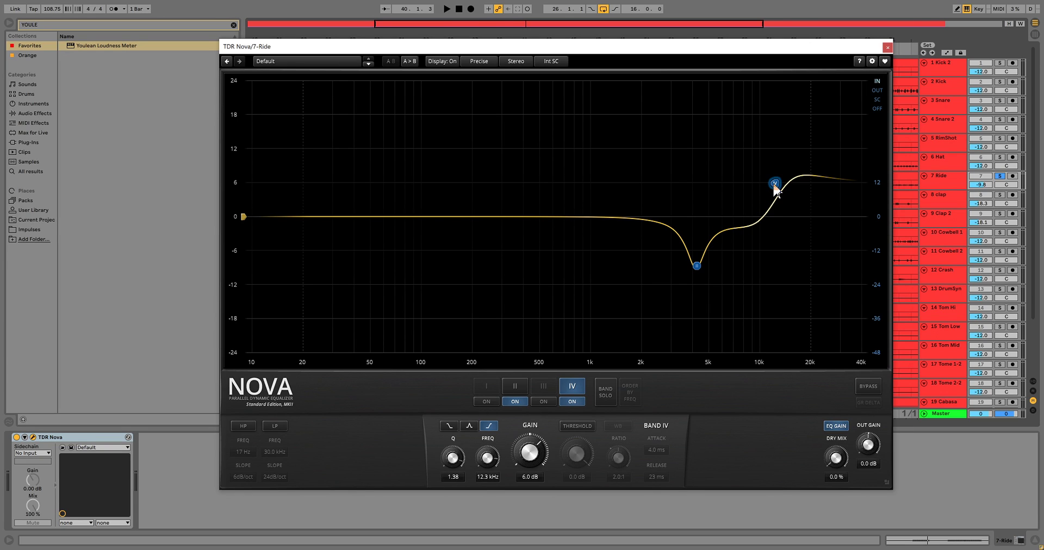
drag(777, 190, 795, 220)
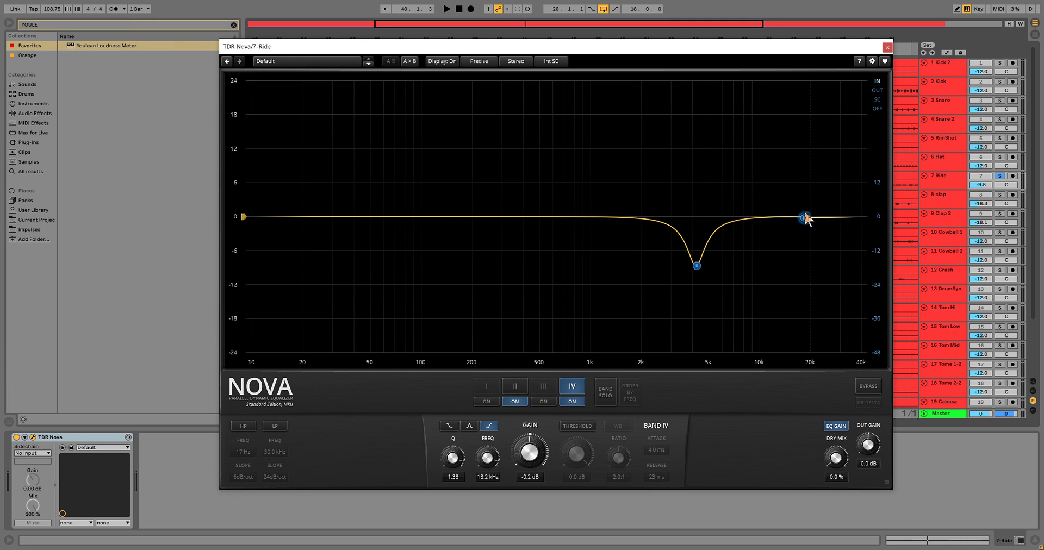
drag(805, 218, 773, 188)
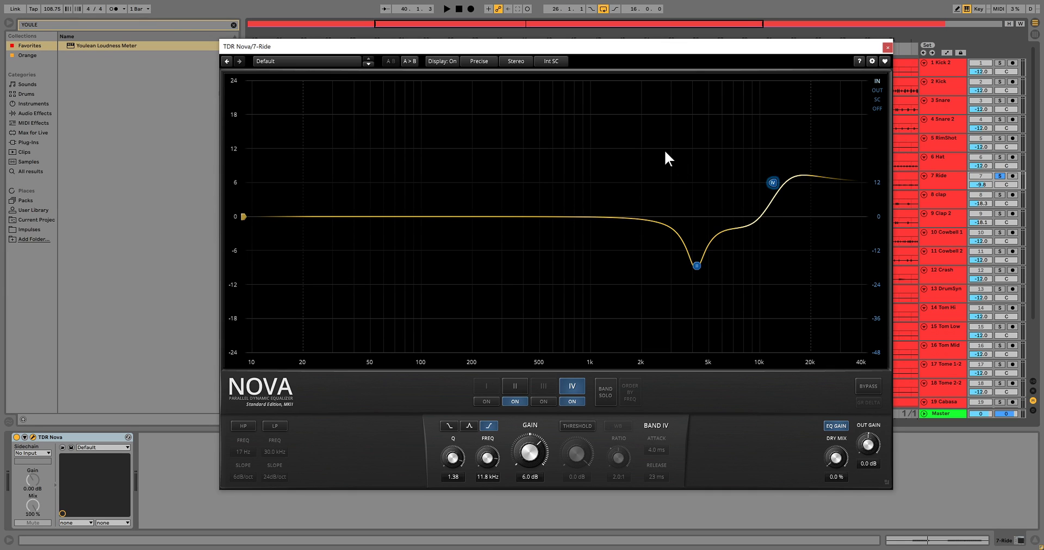
Audition band IV's shelf at about 11.4 dB and 9.4 kHz, comparing it with nearly flat and 6.2 dB settings
key(space)
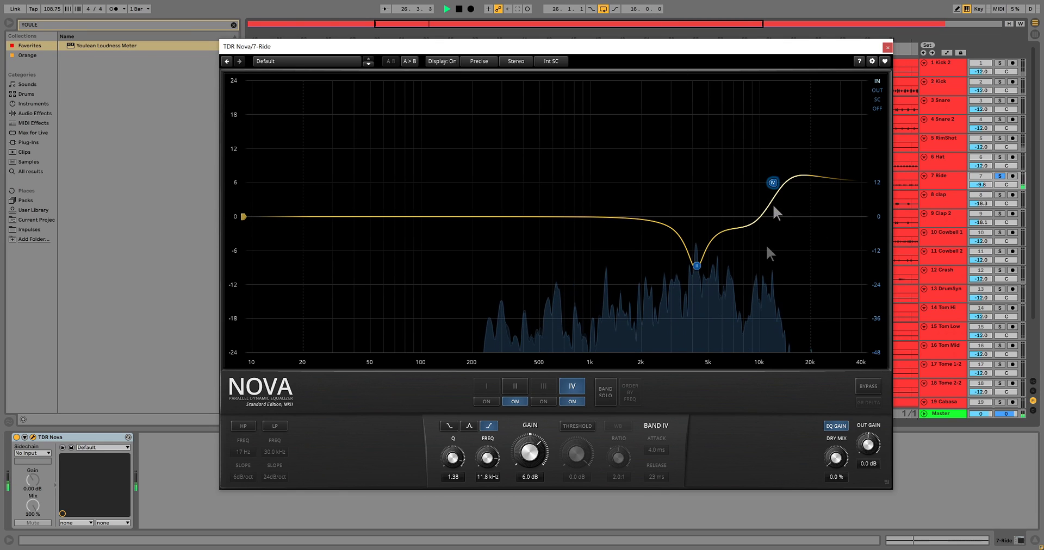
drag(774, 183, 758, 151)
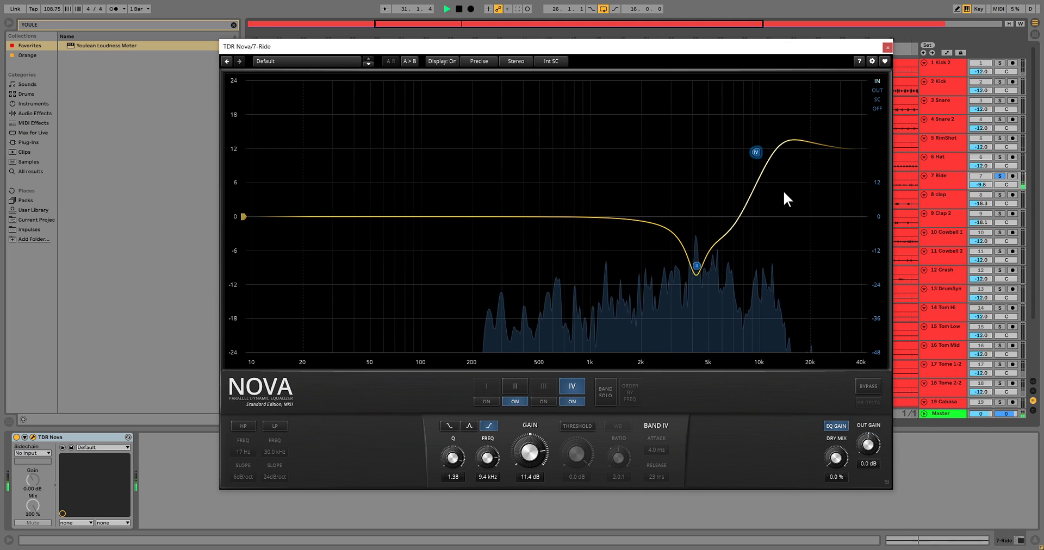
drag(757, 153, 768, 215)
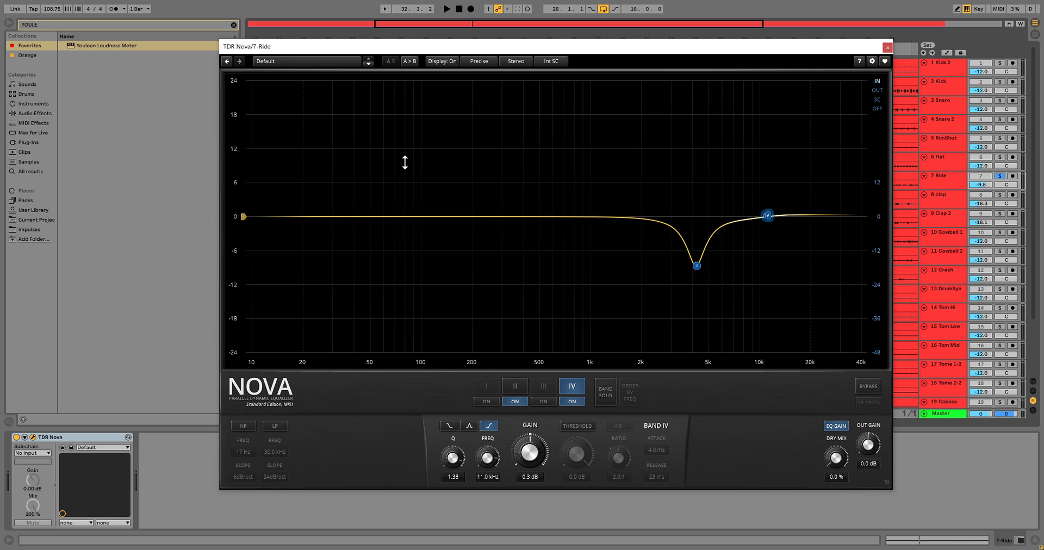
drag(769, 213, 764, 180)
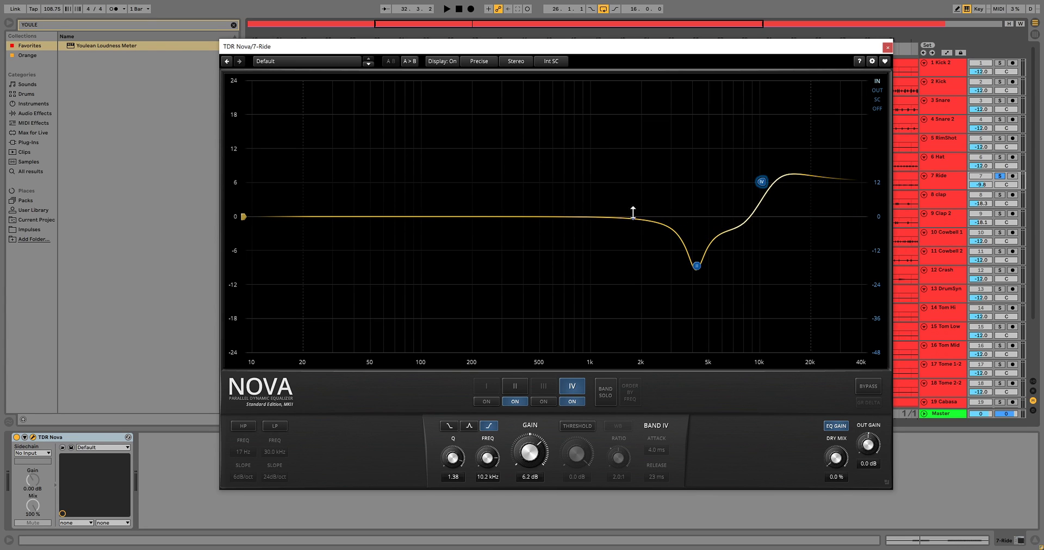
drag(760, 181, 761, 184)
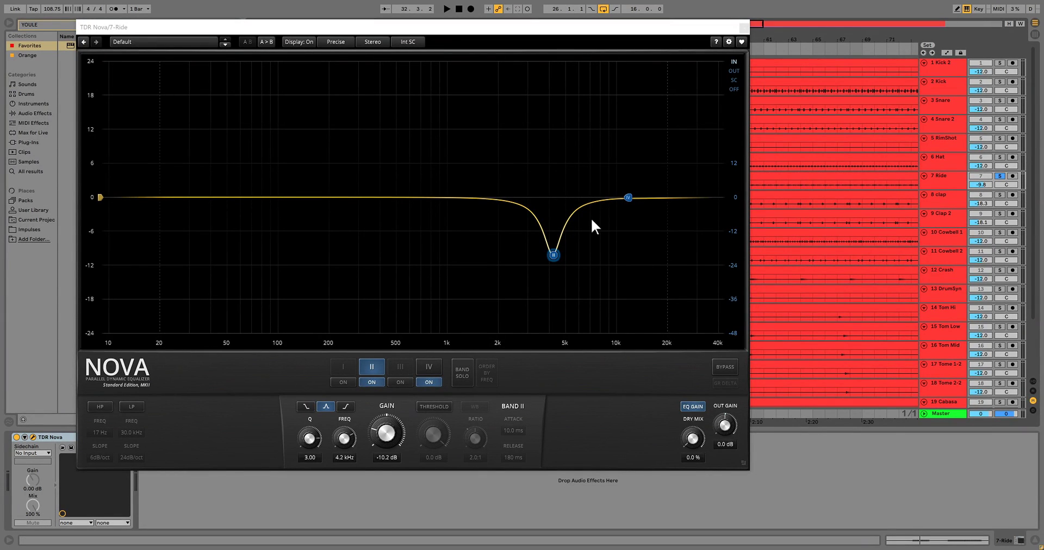
Reposition the equalizer window and ease band II's cut to about -9.5 dB at 4.2 kHz
drag(599, 29, 599, 23)
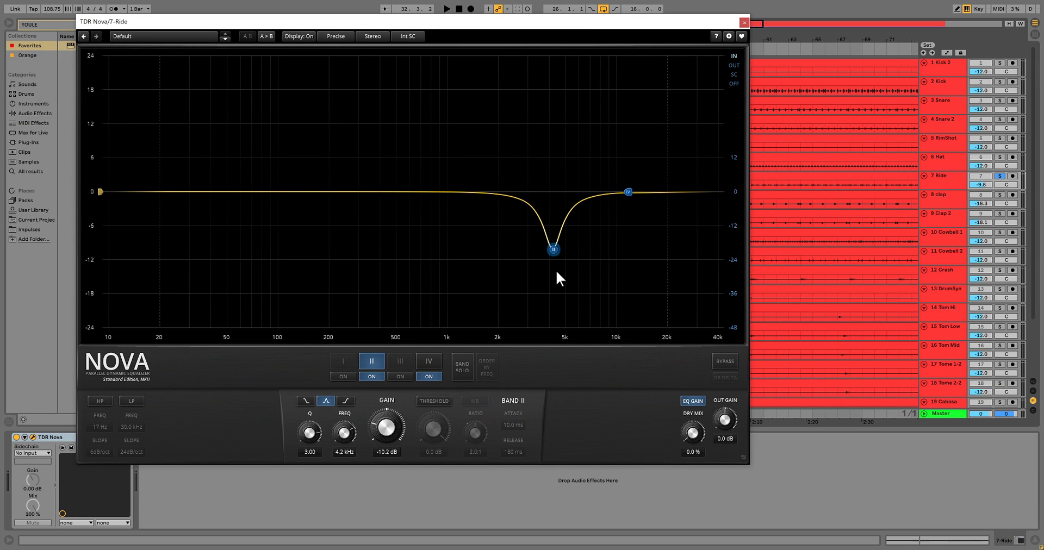
drag(587, 29, 580, 45)
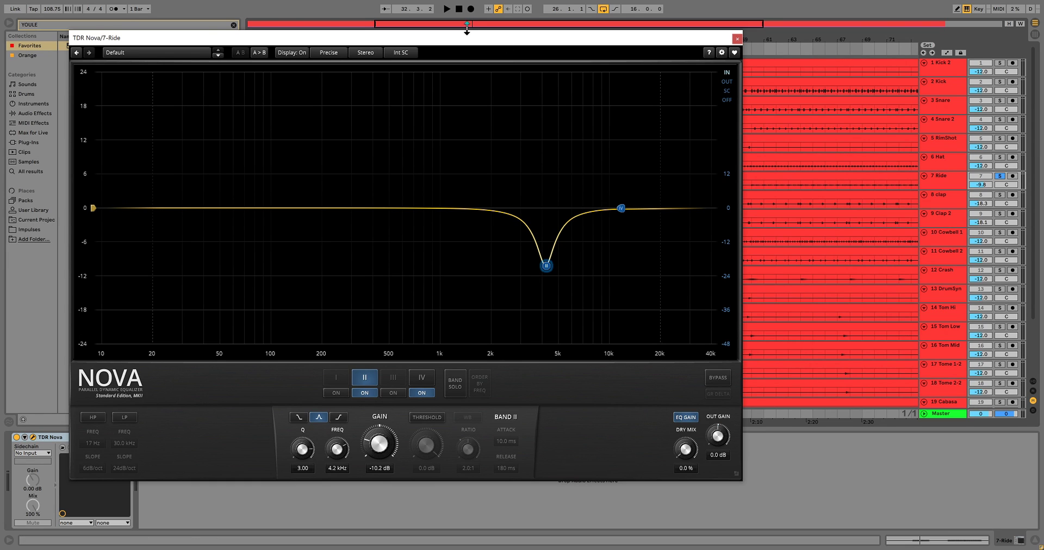
drag(466, 44, 483, 54)
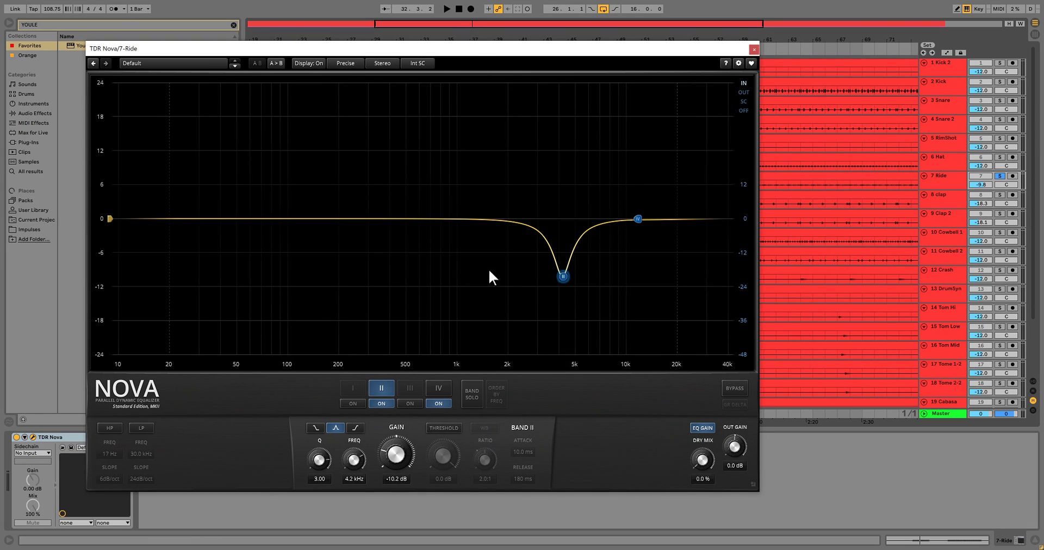
drag(564, 274, 563, 272)
drag(566, 275, 565, 274)
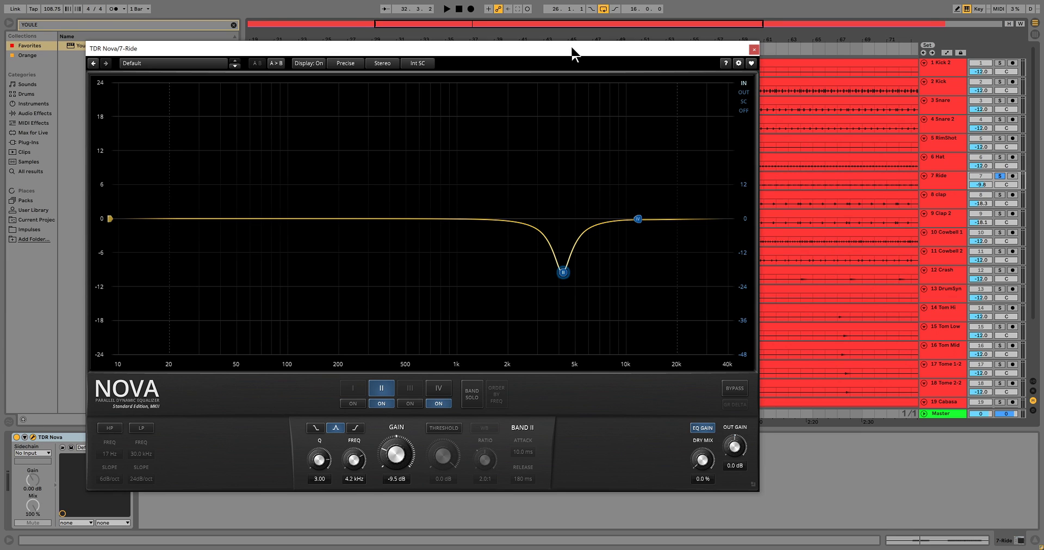
drag(573, 48, 604, 49)
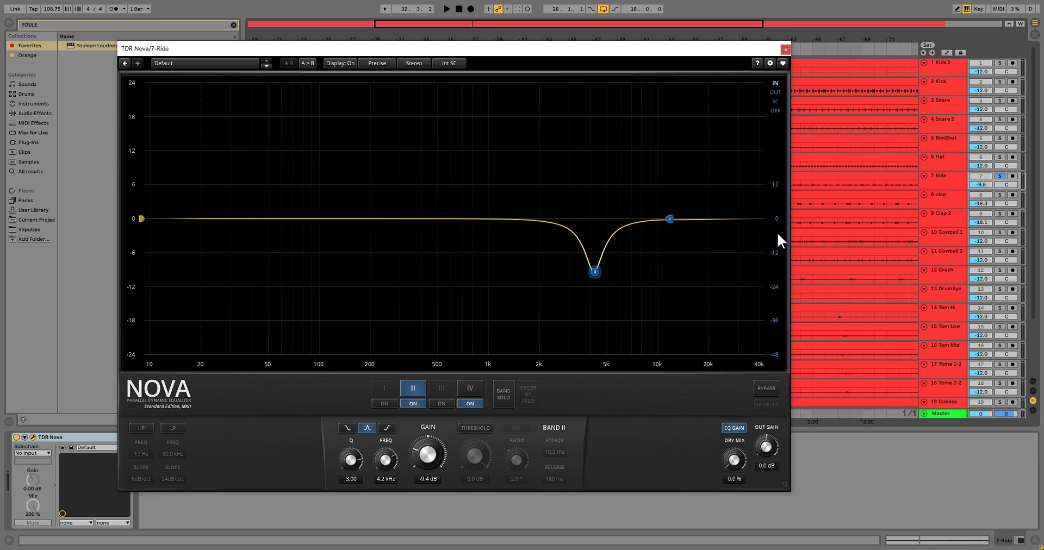
drag(594, 275, 595, 275)
Try a band IV high-shelf boost of about 6.4 dB at 14.8 kHz and reselect band II
drag(670, 217, 694, 179)
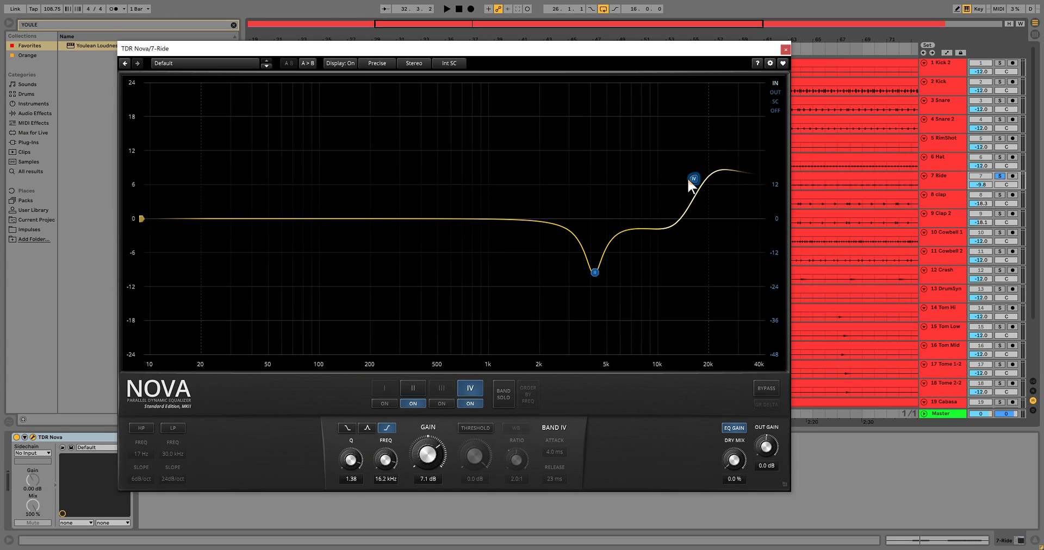
drag(692, 179, 687, 186)
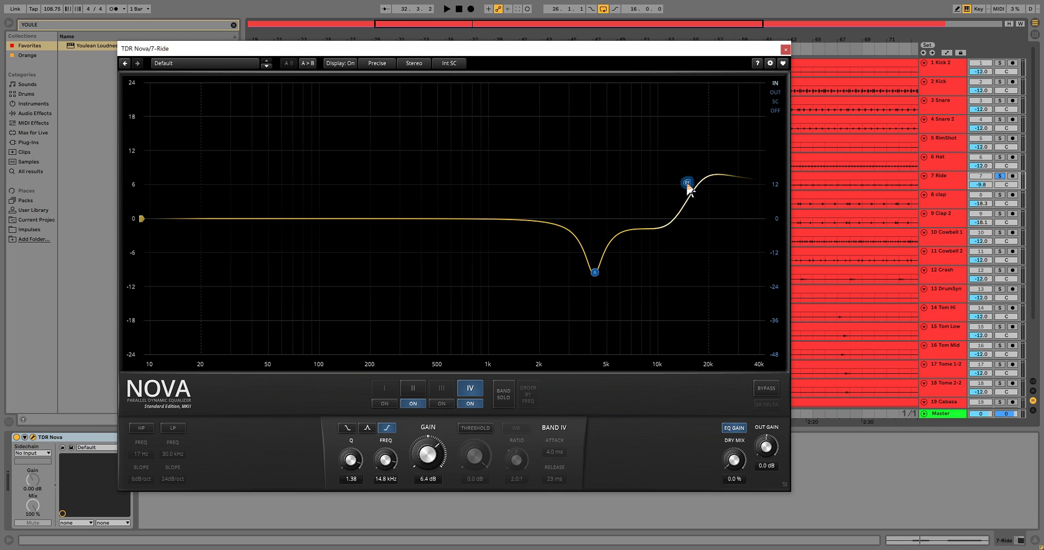
click(596, 272)
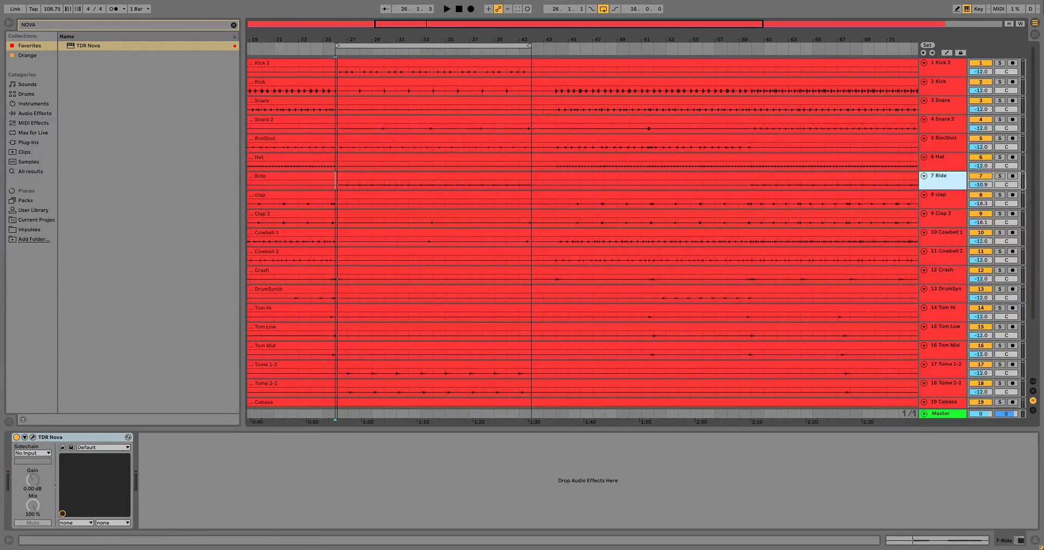
Reopen TDR Nova on the Ride track to review its equalizer curve and close it
click(959, 203)
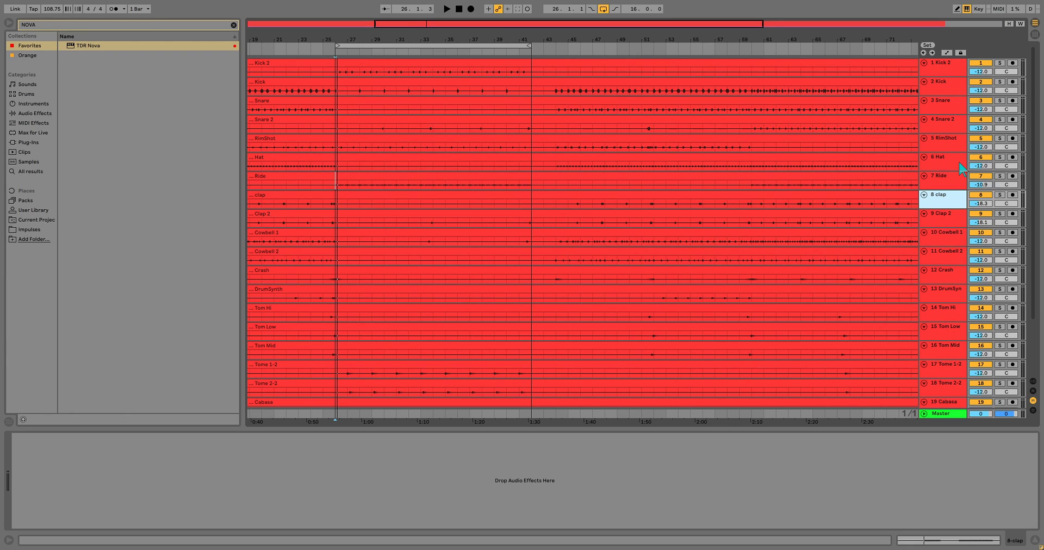
click(945, 179)
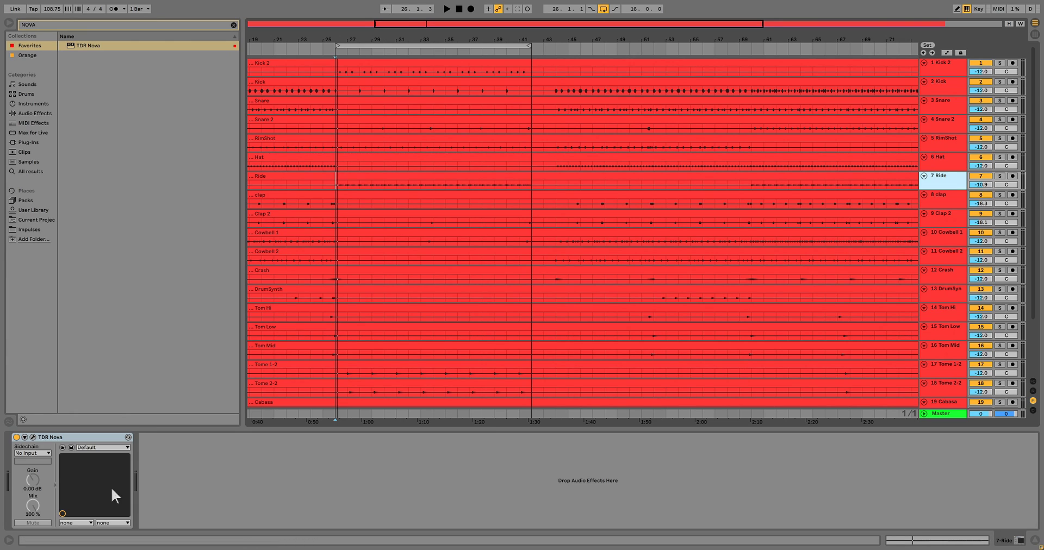
click(33, 438)
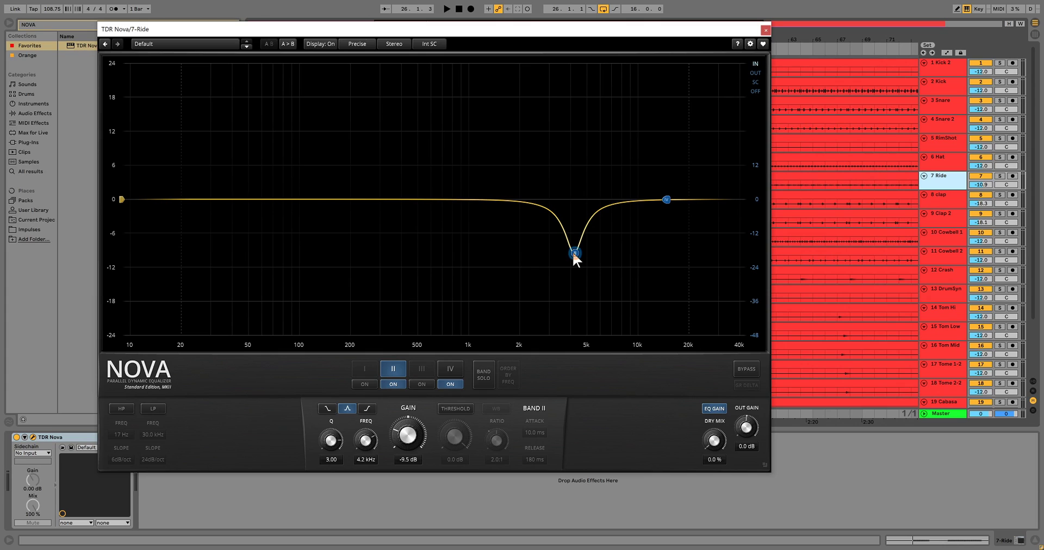
click(766, 29)
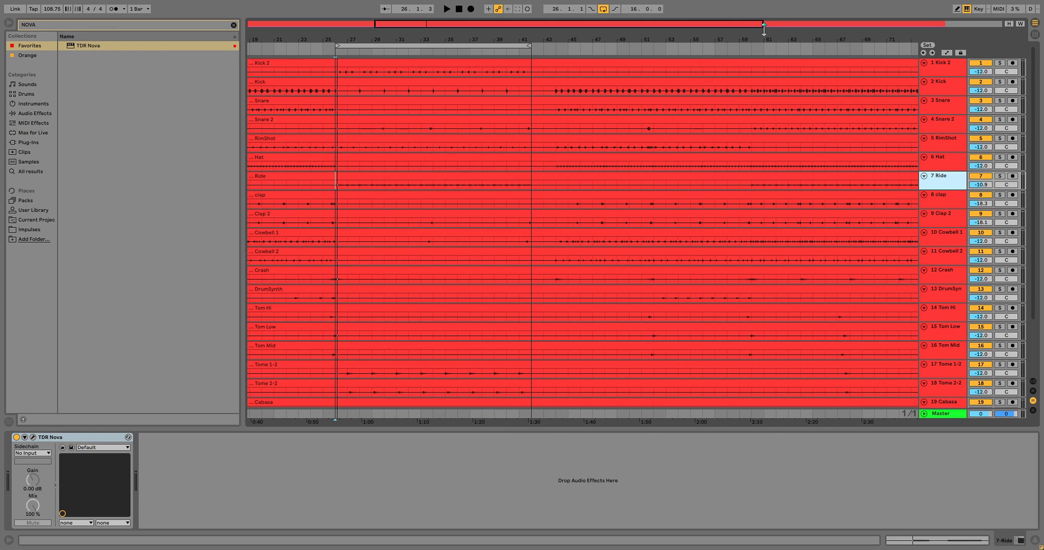
Solo the Cowbell 1 track and play it from bar 47
click(949, 234)
click(581, 242)
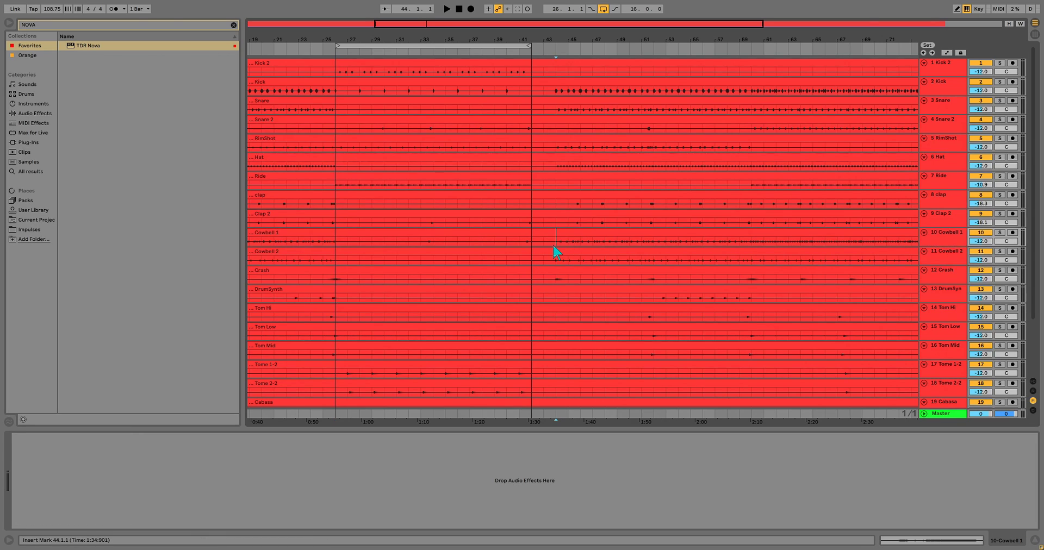
click(1000, 233)
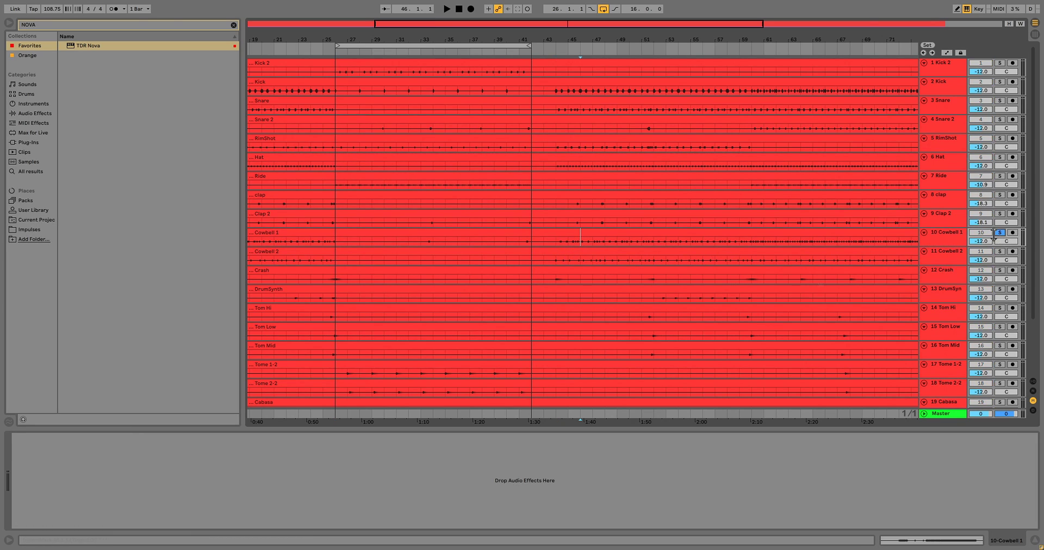
click(592, 249)
key(space)
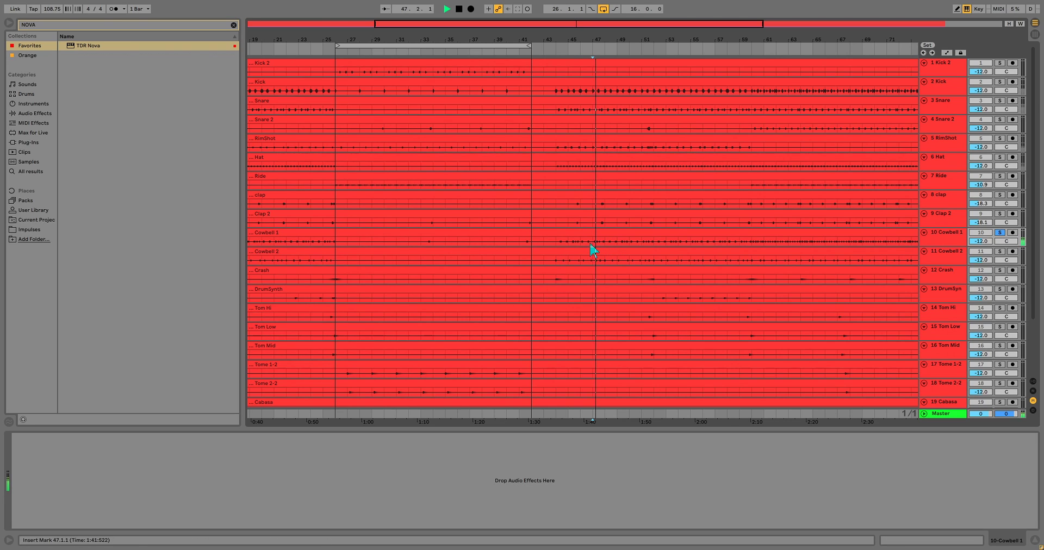
Raise Cowbell 1's volume to about -2.1 dB and add TDR Nova to it in an enlarged, repositioned window
click(955, 236)
drag(985, 237, 985, 211)
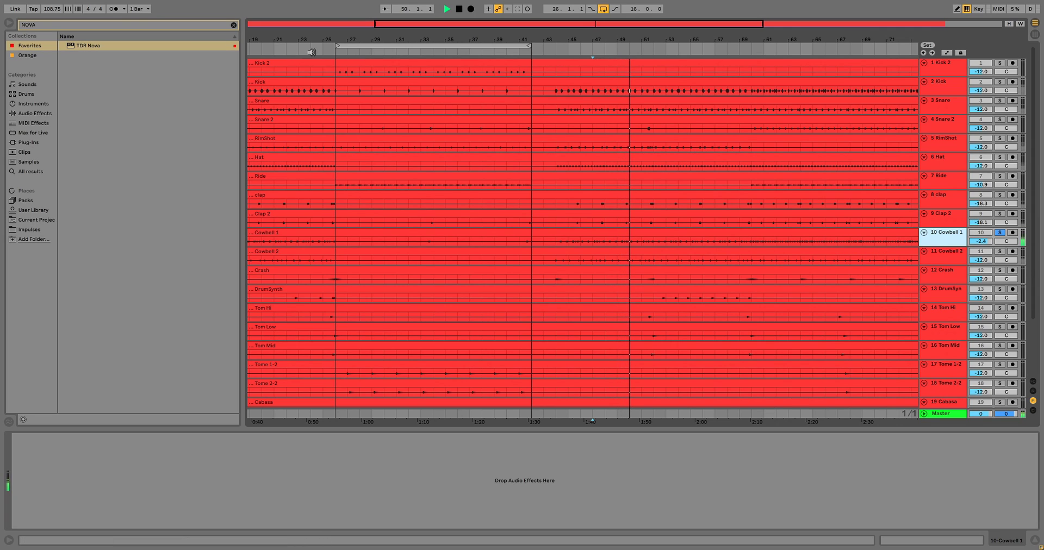
drag(87, 45, 739, 244)
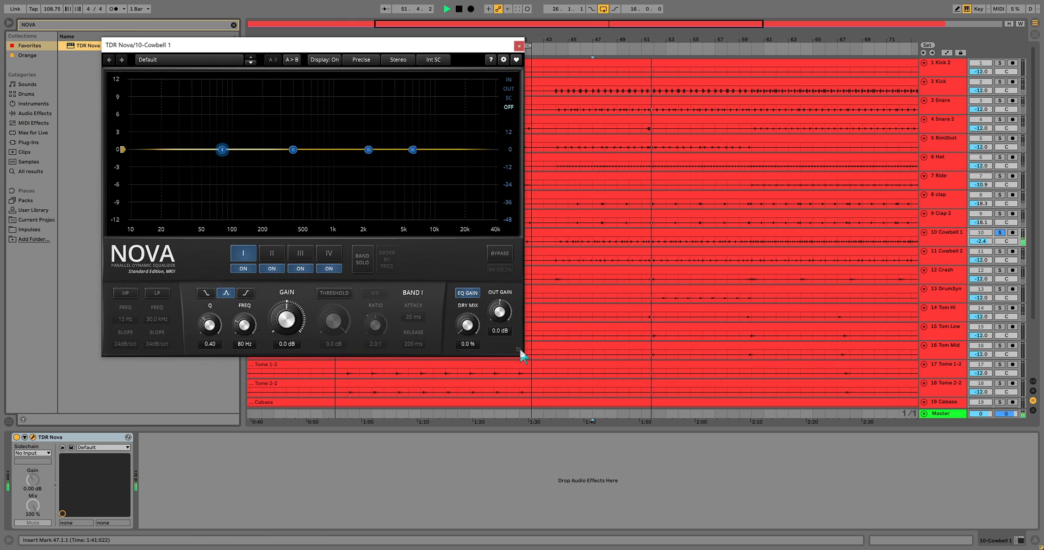
drag(518, 348, 921, 518)
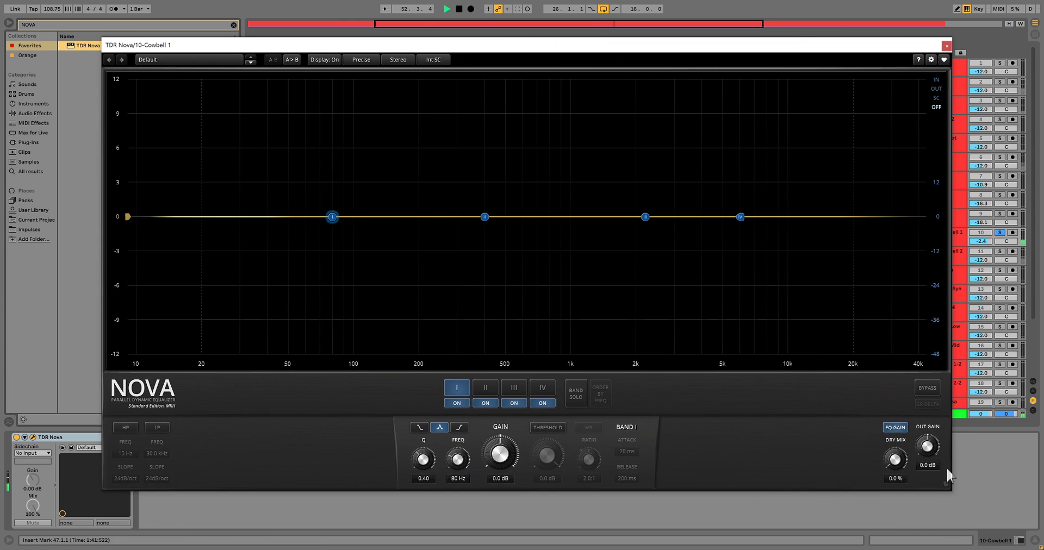
drag(756, 45, 728, 4)
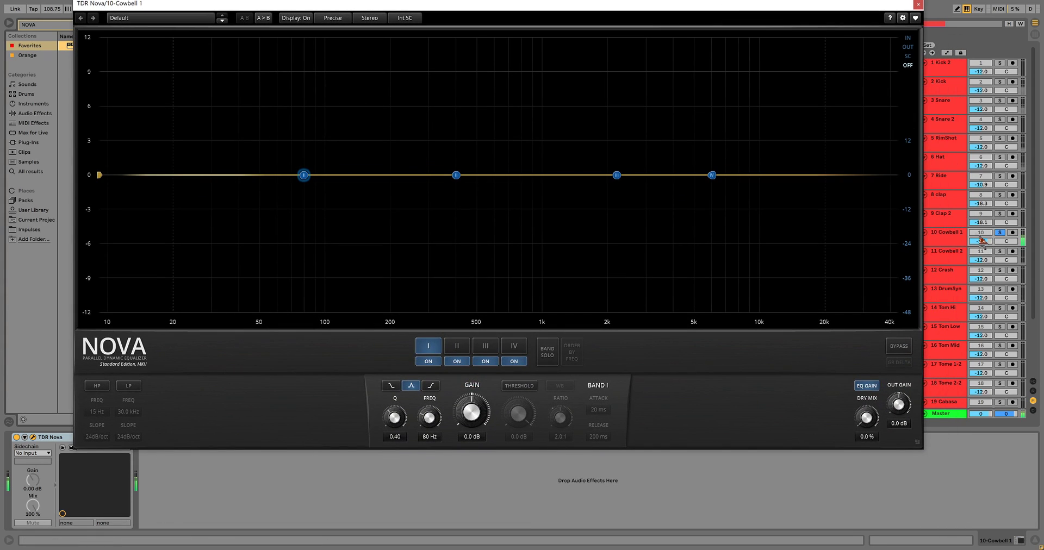
drag(980, 241, 979, 237)
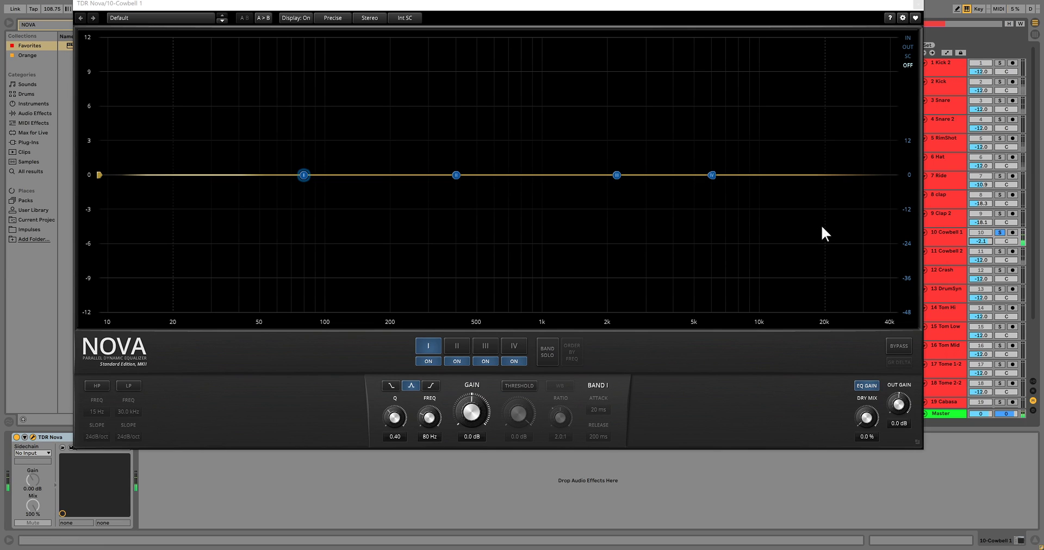
Leave only band III active and sweep a bell boost of 12 dB down to about 777 Hz with a Q of 1.00
alt+click(474, 360)
click(486, 348)
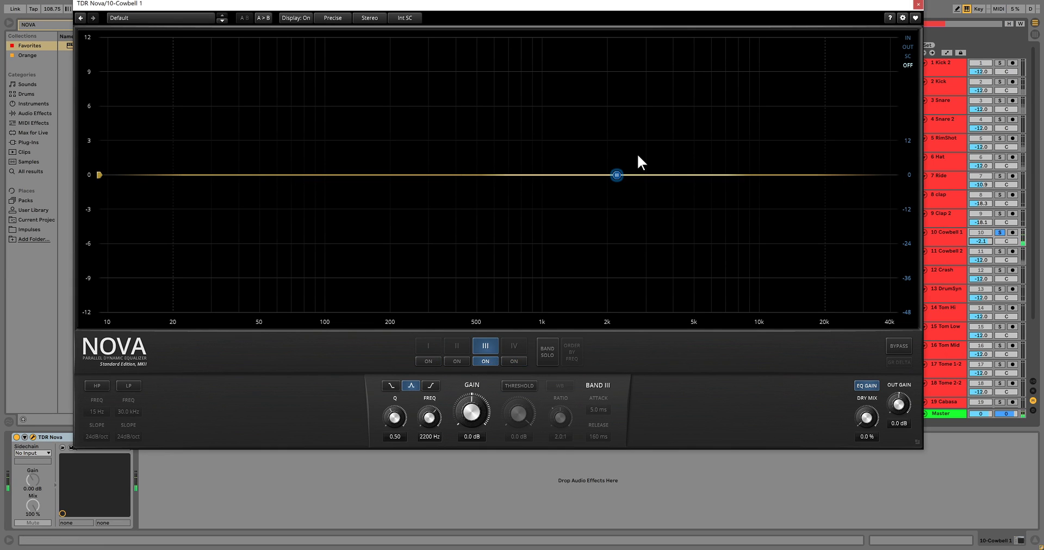
drag(617, 174, 622, 141)
scroll(621, 138, up, 5)
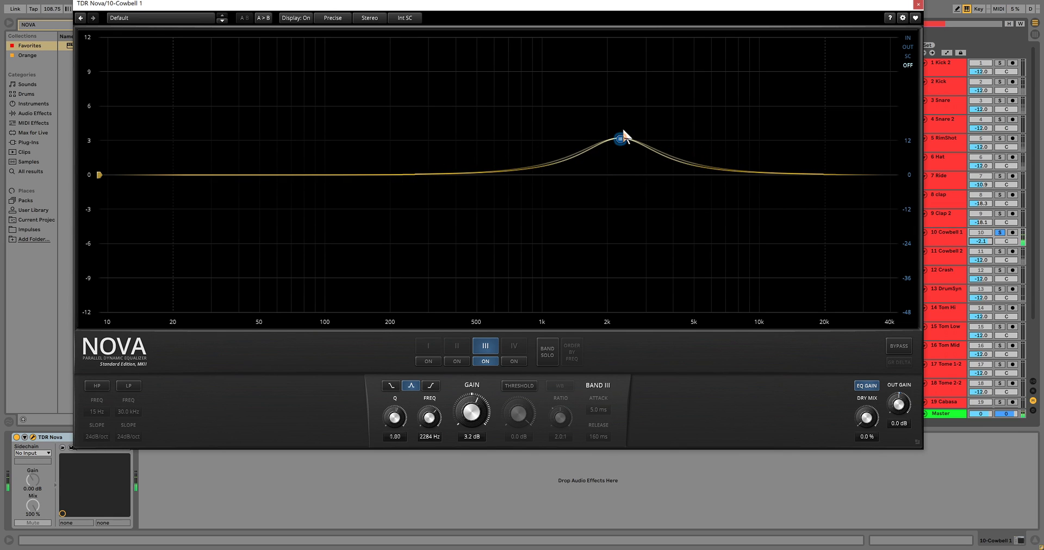
drag(622, 136, 517, 3)
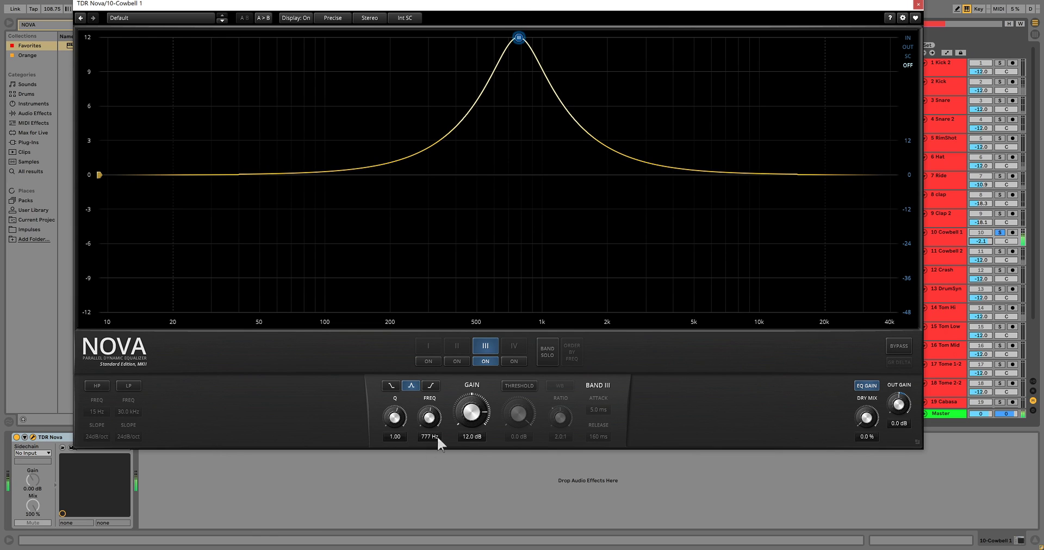
Turn the band III boost into a cut of about 2.3 dB at 725 Hz and narrow its Q to 2.00
drag(520, 36, 512, 199)
scroll(512, 197, up, 4)
scroll(512, 197, up, 3)
Activate band II and sweep a boost of about 8.8 dB to 2.9 kHz with a Q of 1.38
click(462, 362)
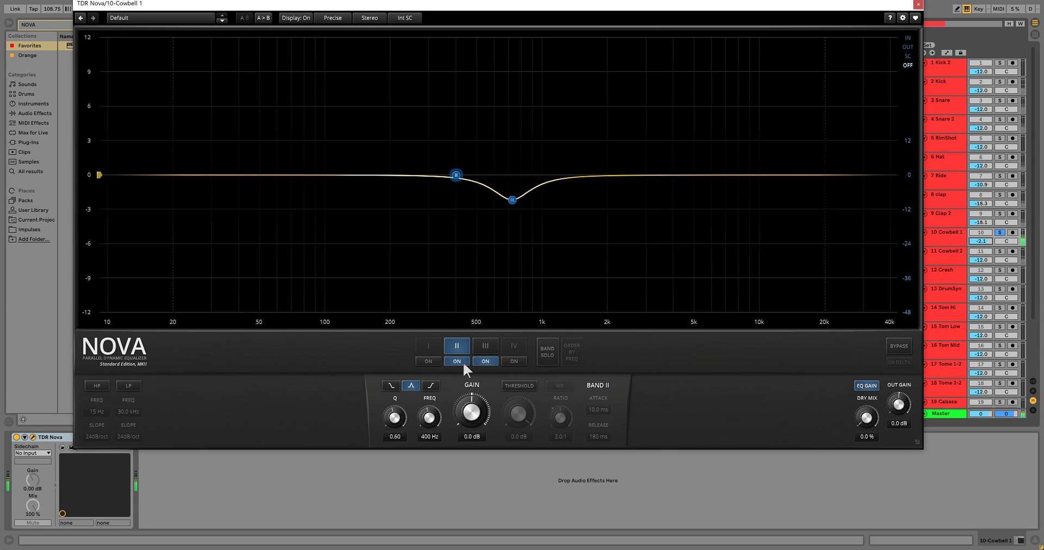
drag(458, 175, 642, 75)
scroll(604, 126, up, 9)
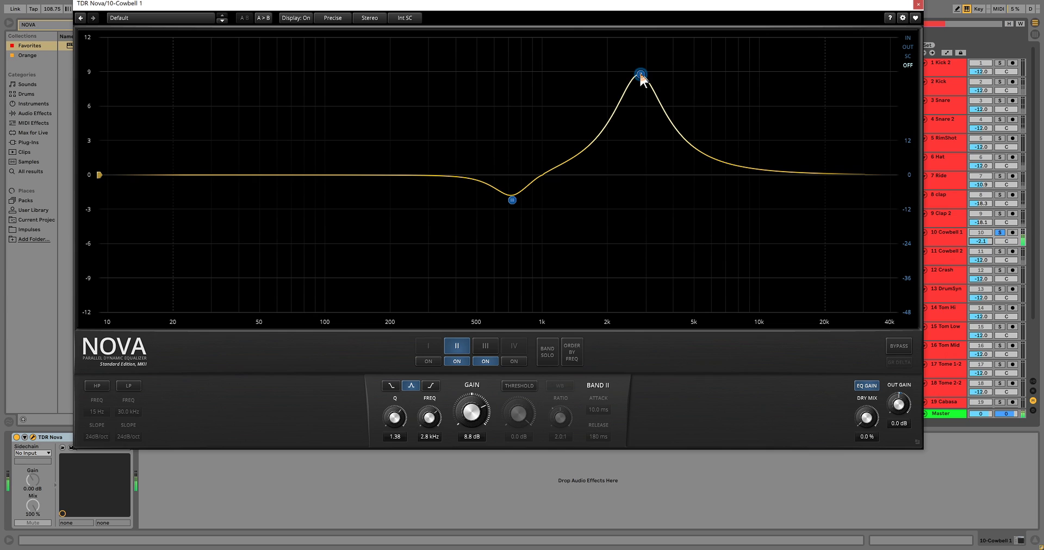
drag(642, 76, 644, 78)
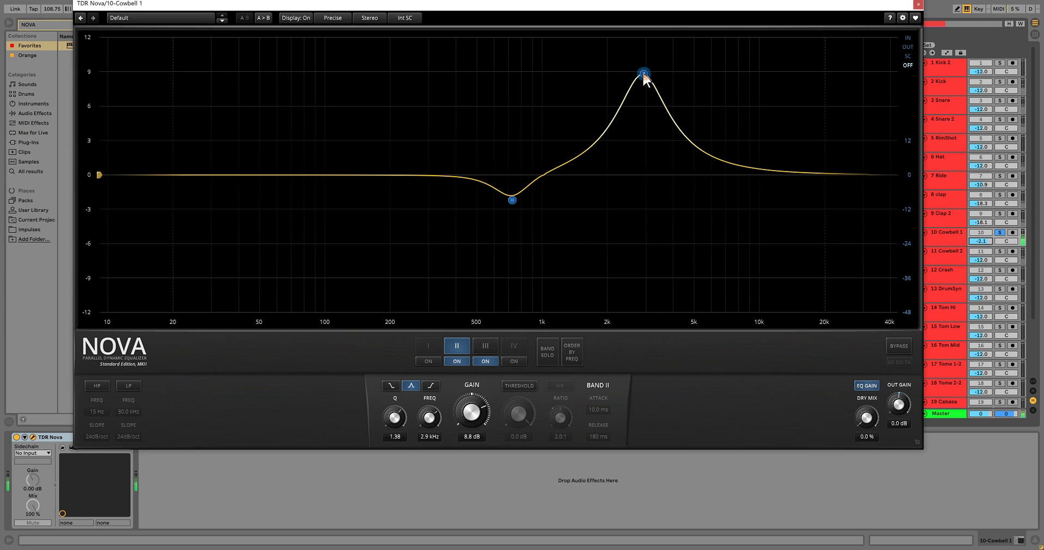
Try a lower frequency for band II, undo it, and set the band's gain to about -3.1 dB
drag(427, 421, 427, 442)
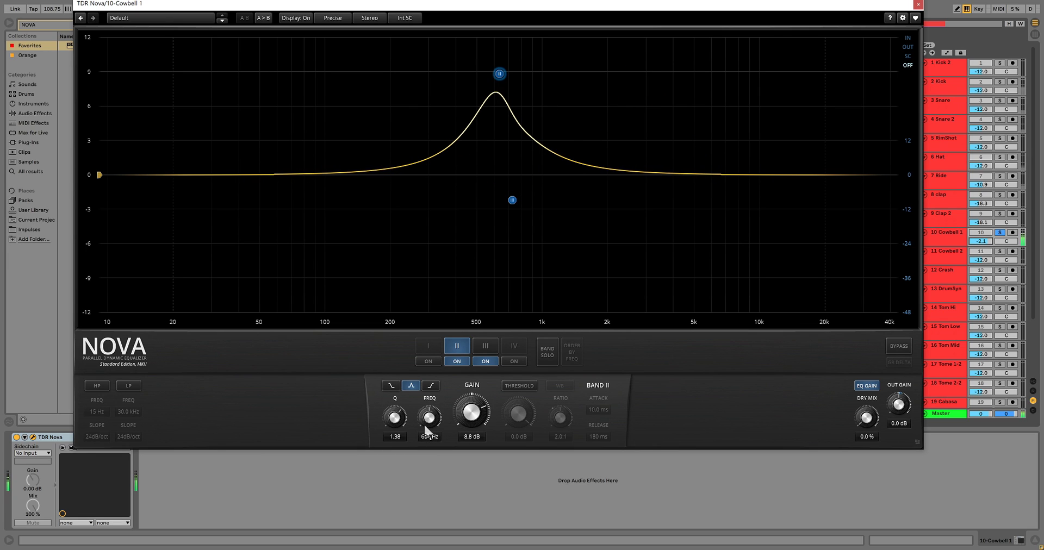
key(ctrl+z)
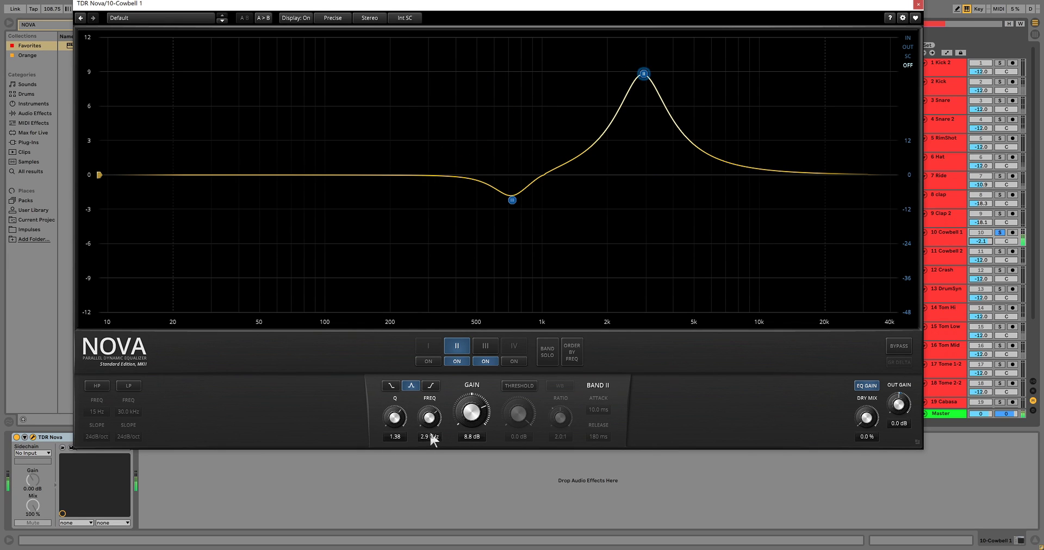
drag(474, 414, 474, 453)
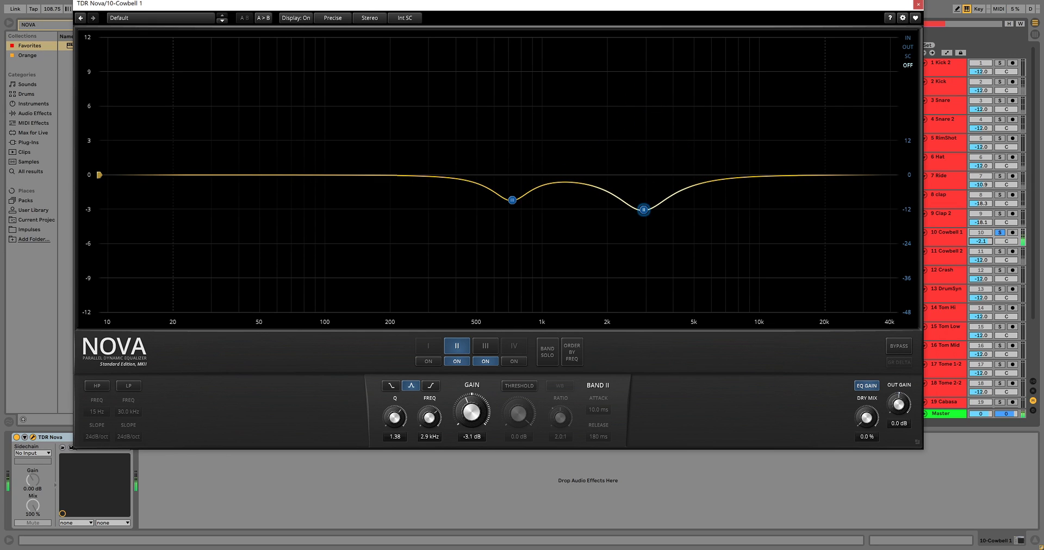
Try a band IV bell boost of about 8.3 dB at 5.3 kHz and switch the band off again
click(514, 361)
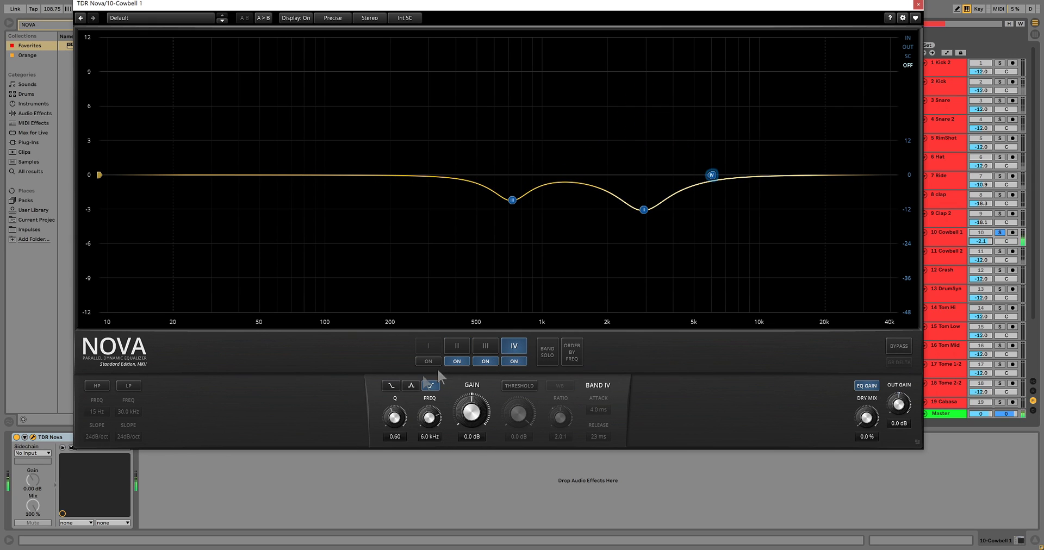
click(412, 386)
drag(712, 175, 716, 120)
scroll(719, 134, up, 5)
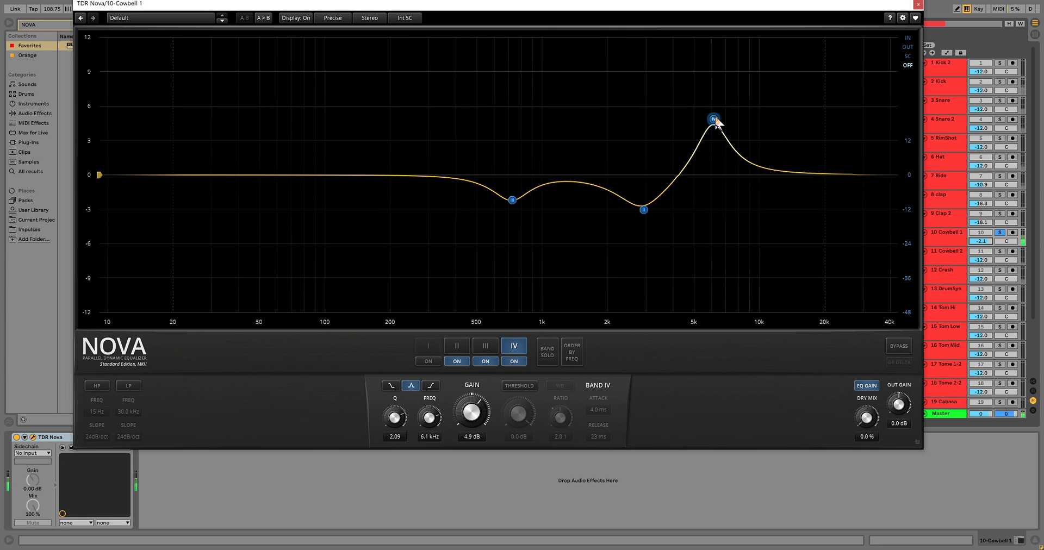
click(644, 209)
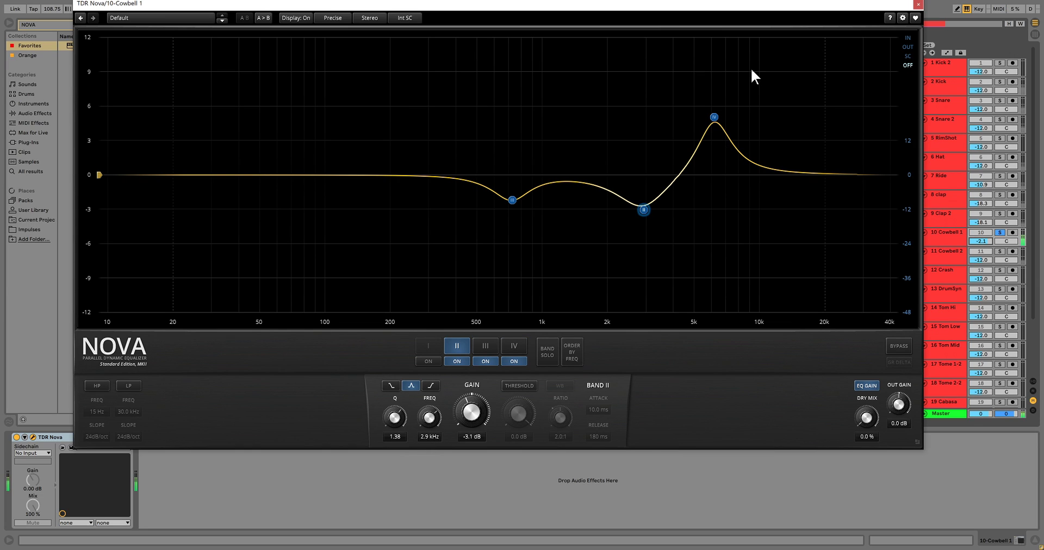
mouse_move(714, 117)
mouse_down()
mouse_move(749, 113)
mouse_move(703, 112)
mouse_up()
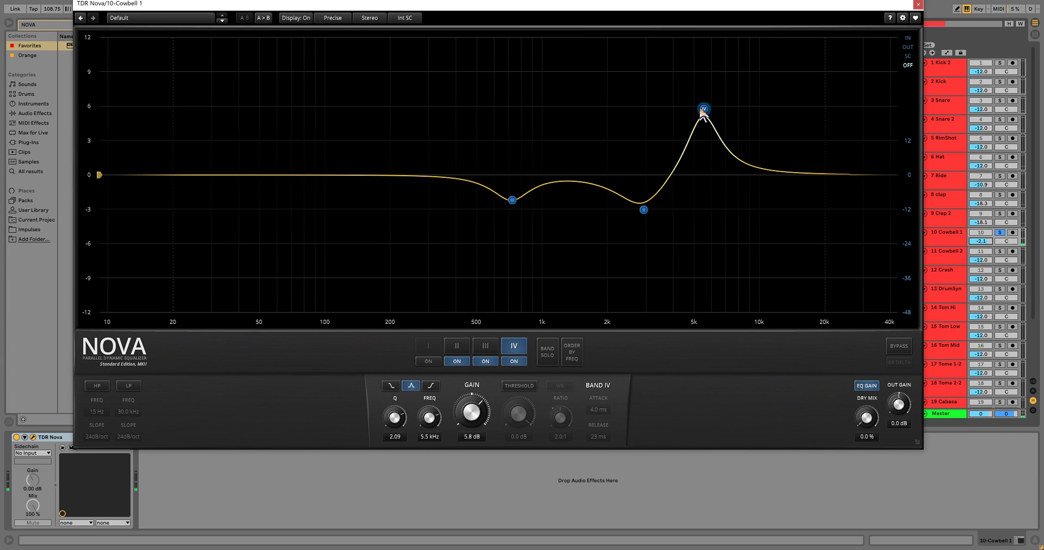
drag(737, 6, 702, 46)
drag(731, 132, 723, 107)
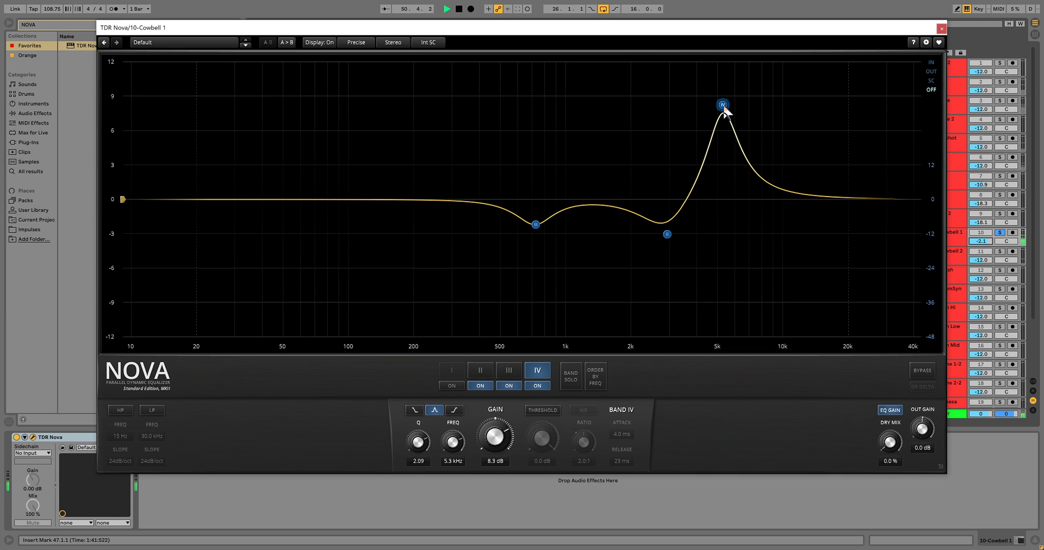
click(538, 385)
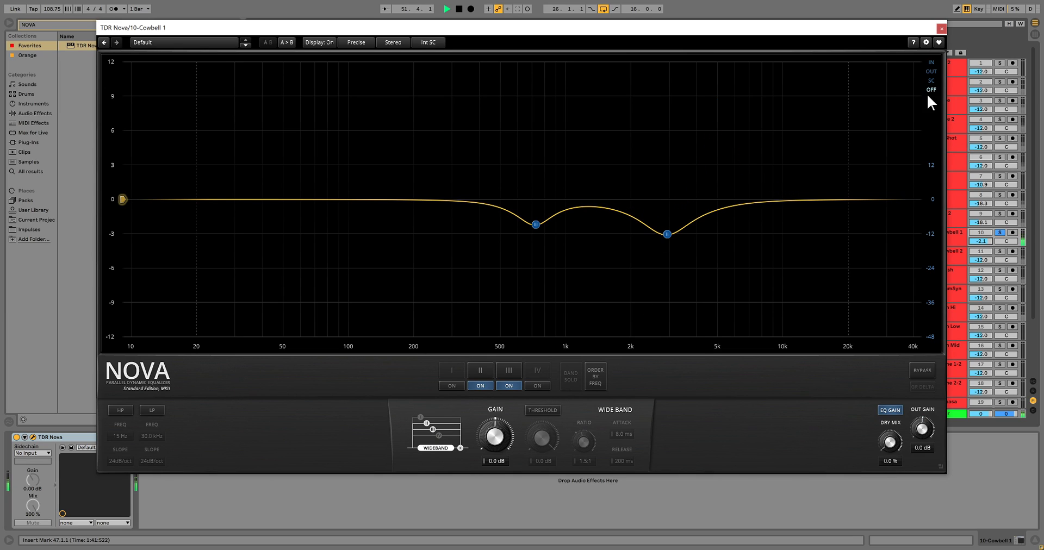
Narrow band II's Q to 2.76 and deepen its cut to about -4.4 dB
click(666, 233)
scroll(667, 234, up, 5)
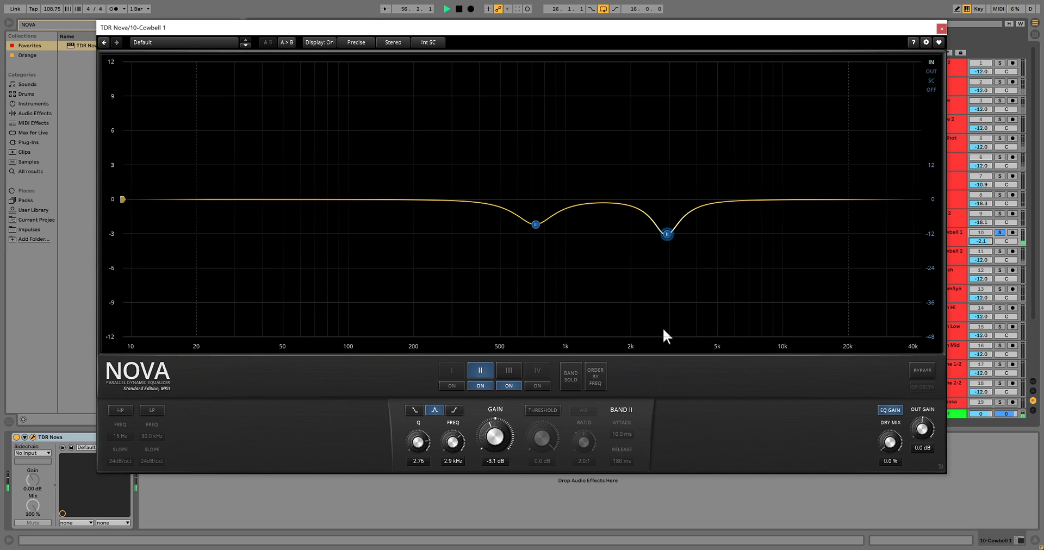
drag(667, 239, 667, 255)
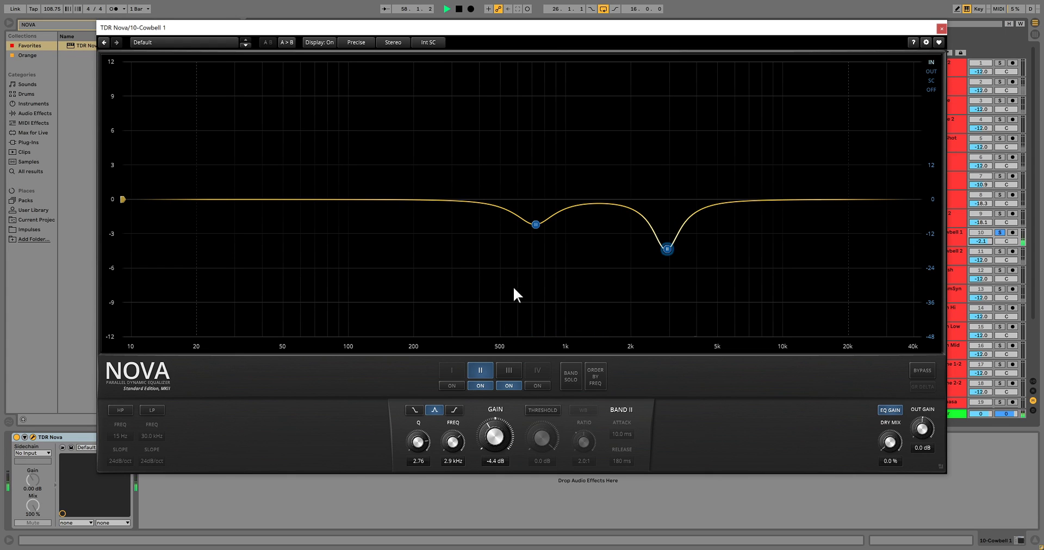
Deepen and narrow band III's cut to about -5 dB near 610 Hz, and lower band II's gain to about -4.7 dB
click(536, 224)
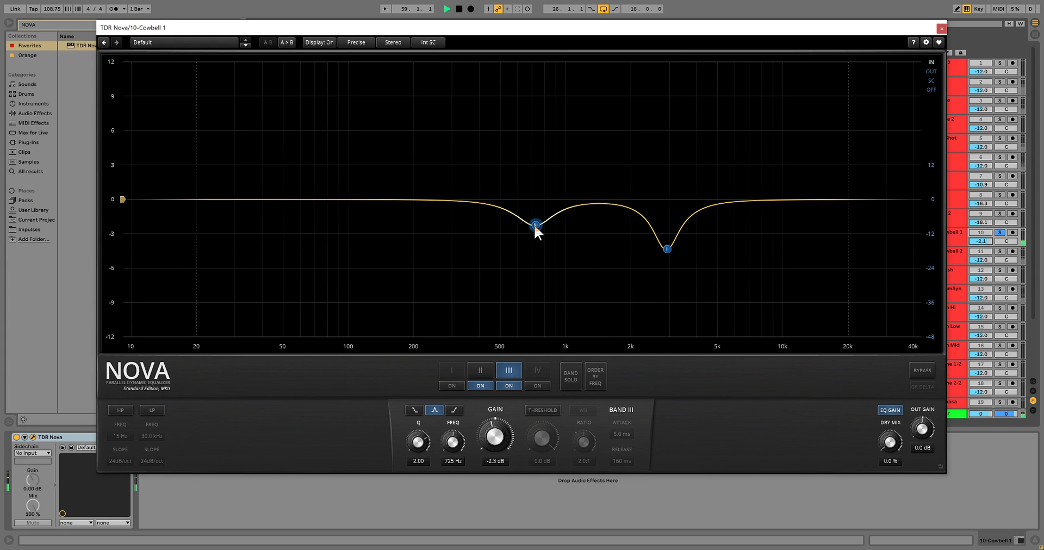
drag(534, 224, 519, 259)
scroll(518, 222, up, 5)
scroll(520, 230, up, 5)
drag(667, 249, 667, 253)
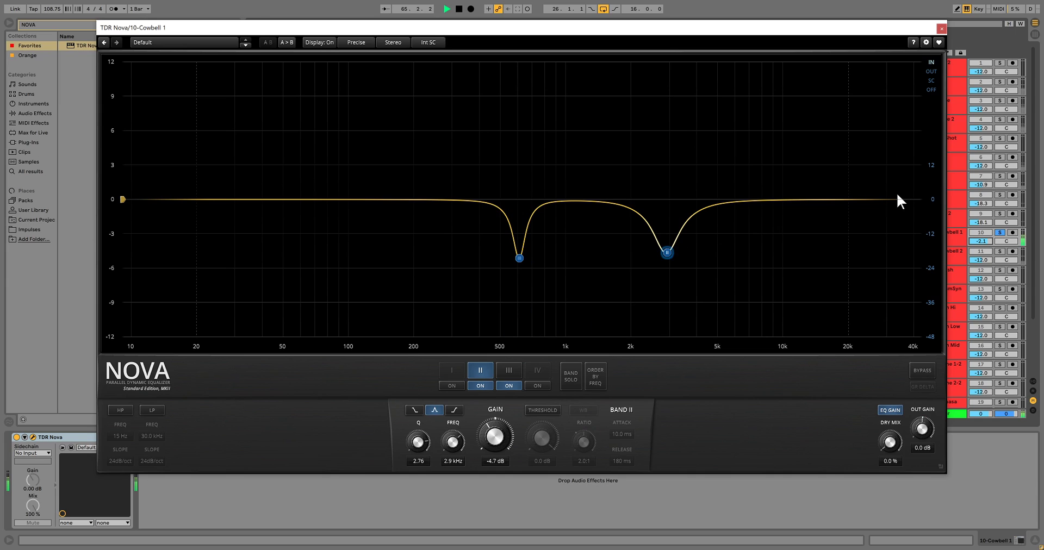
Lower Cowbell 1's track volume to -6.3 dB, stop playback and reposition the TDR Nova window
drag(840, 32, 841, 27)
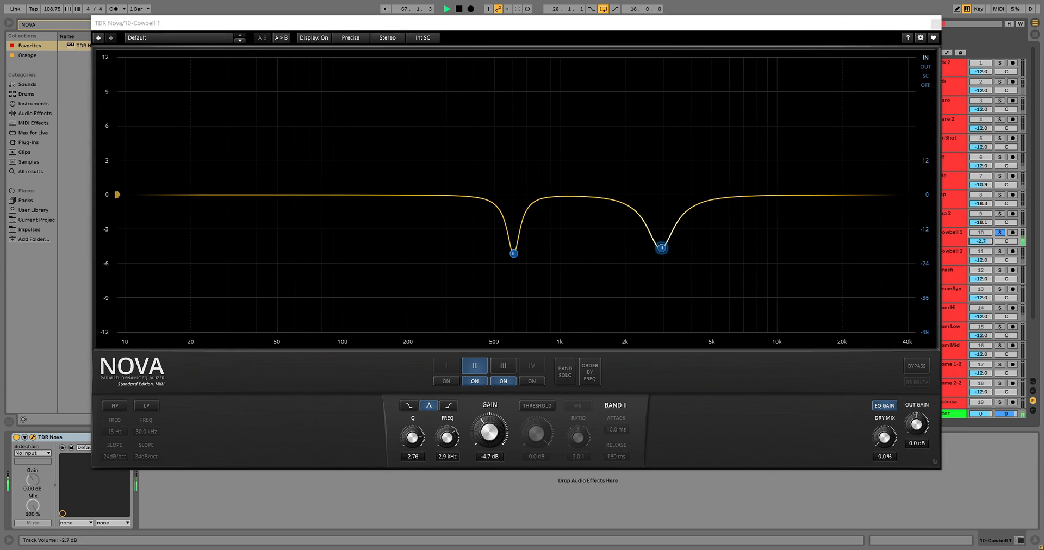
key(space)
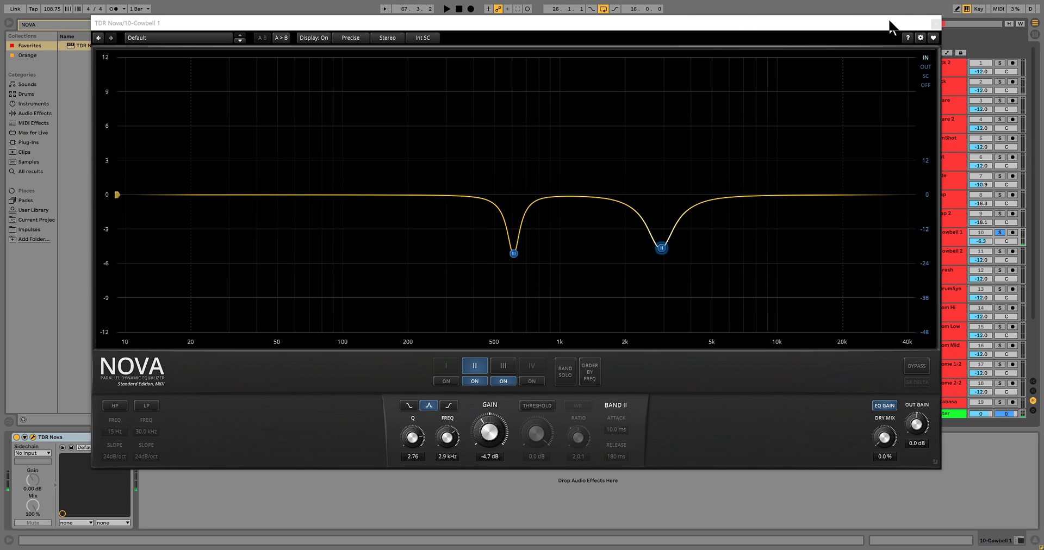
drag(893, 26, 888, 30)
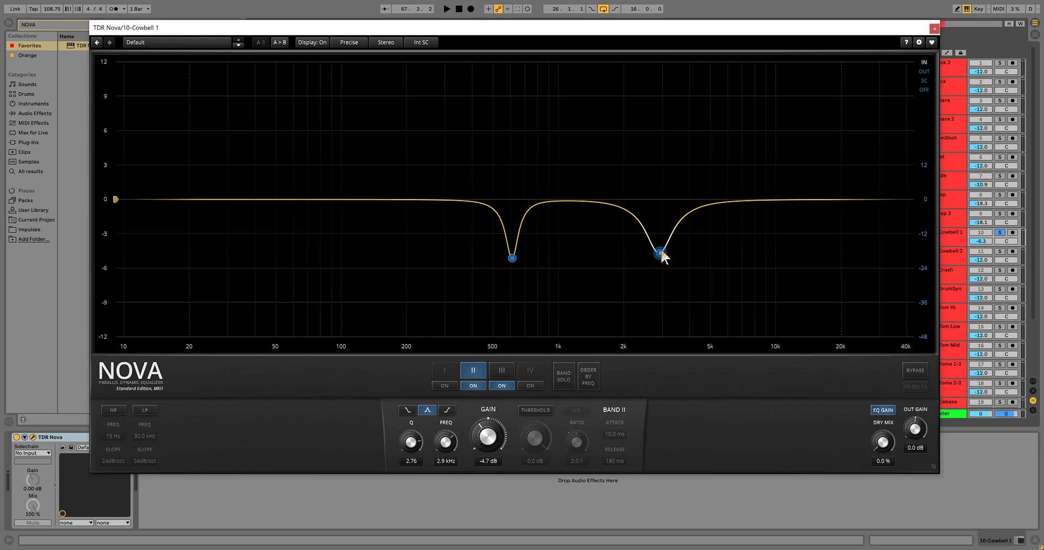
drag(888, 27, 860, 28)
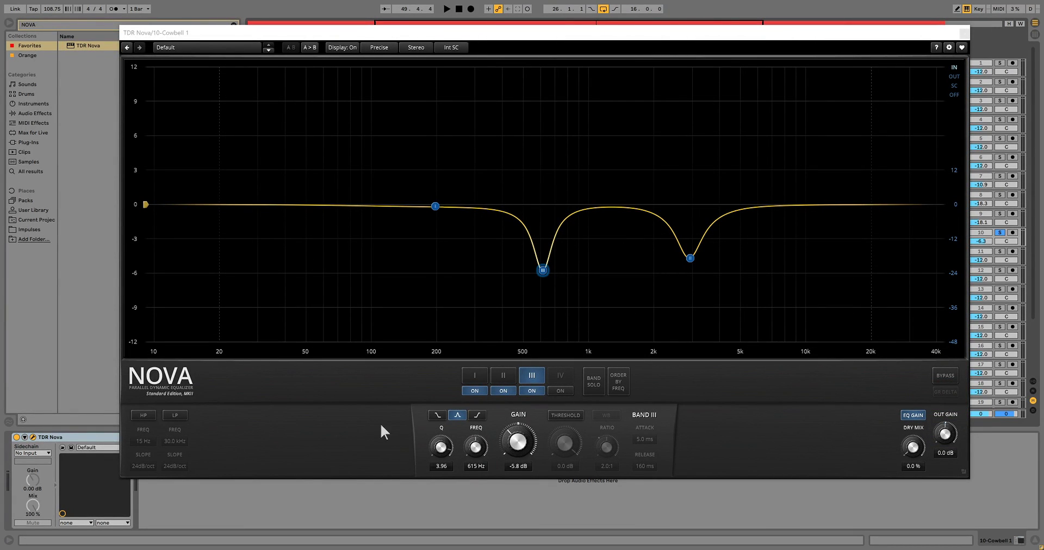
drag(550, 35, 552, 23)
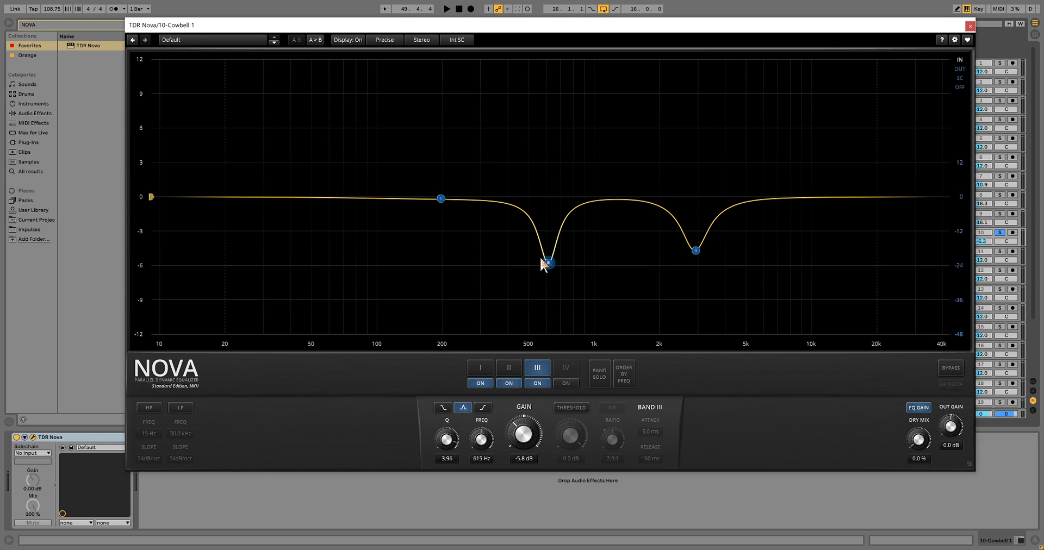
Try a band I boost of about 2.5 dB at 249 Hz and start playback to hear it
click(441, 198)
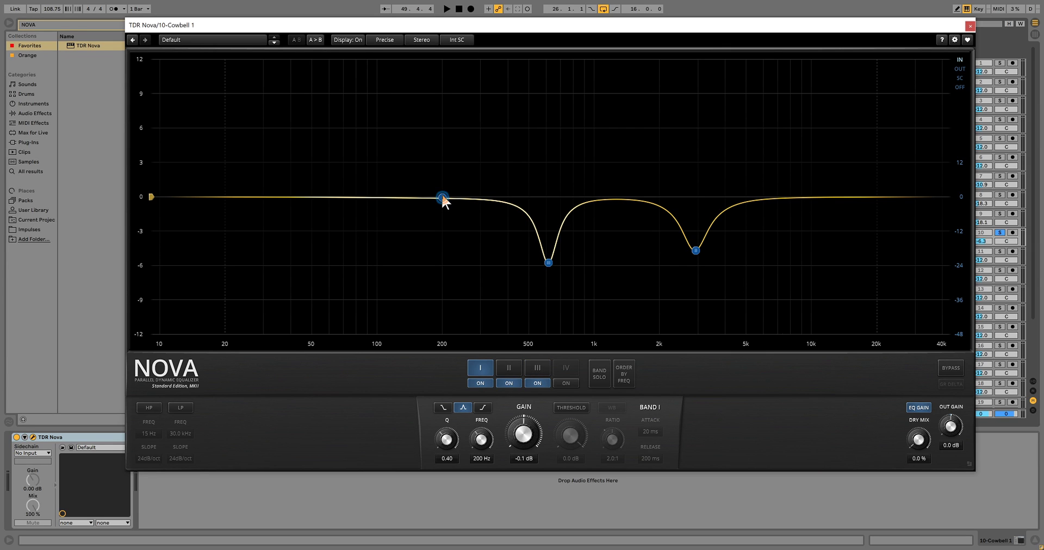
drag(442, 198, 463, 168)
key(space)
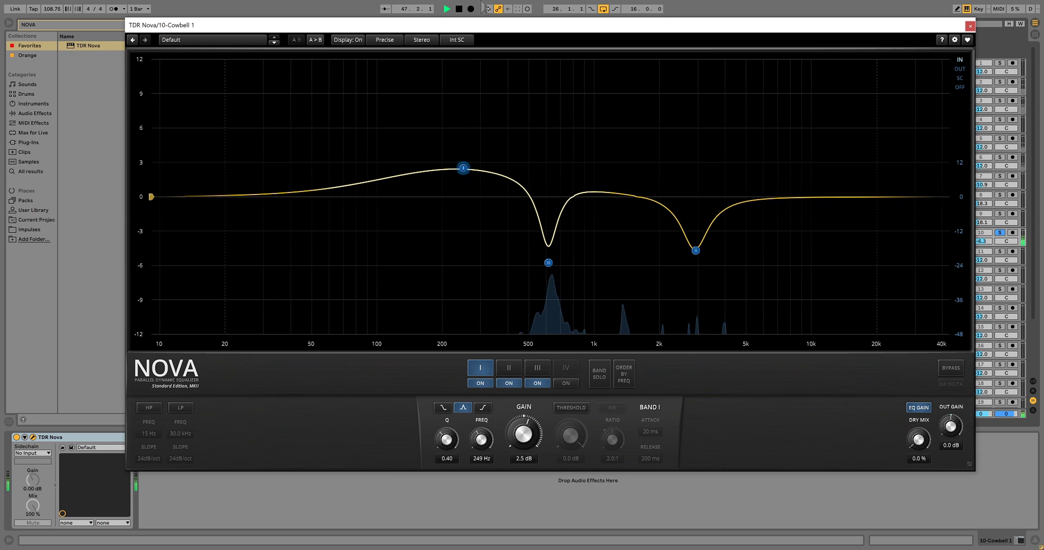
Reduce band I to about 0.3 dB at 312 Hz, deepen band III's cut to about -6.4 dB at 618 Hz, and stop playback
drag(462, 168, 463, 192)
drag(548, 263, 549, 271)
mouse_move(467, 195)
mouse_down()
mouse_move(488, 92)
mouse_move(484, 194)
mouse_up()
key(space)
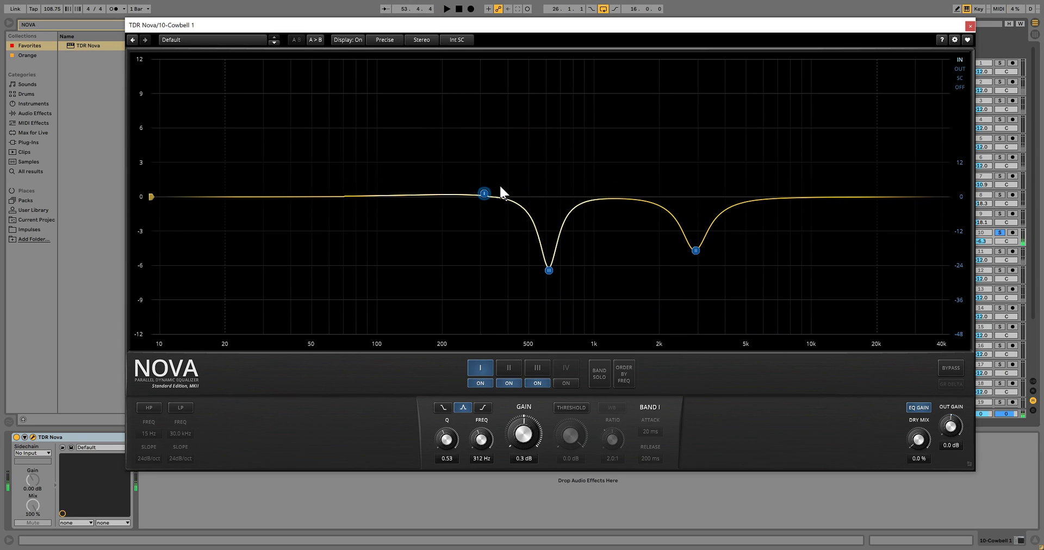
Raise band I to a boost of about 2.6 dB at 338 Hz
click(550, 269)
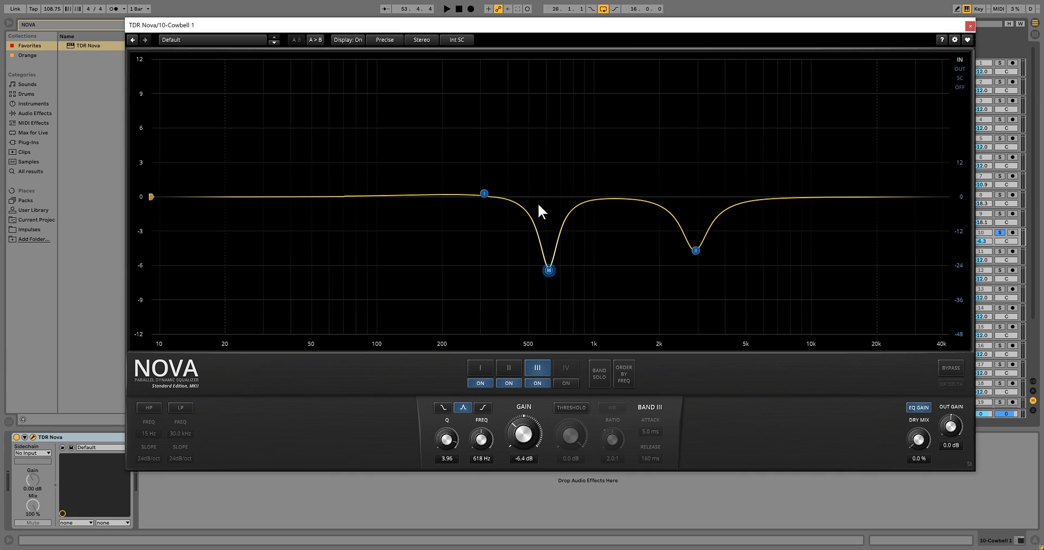
drag(484, 194, 485, 199)
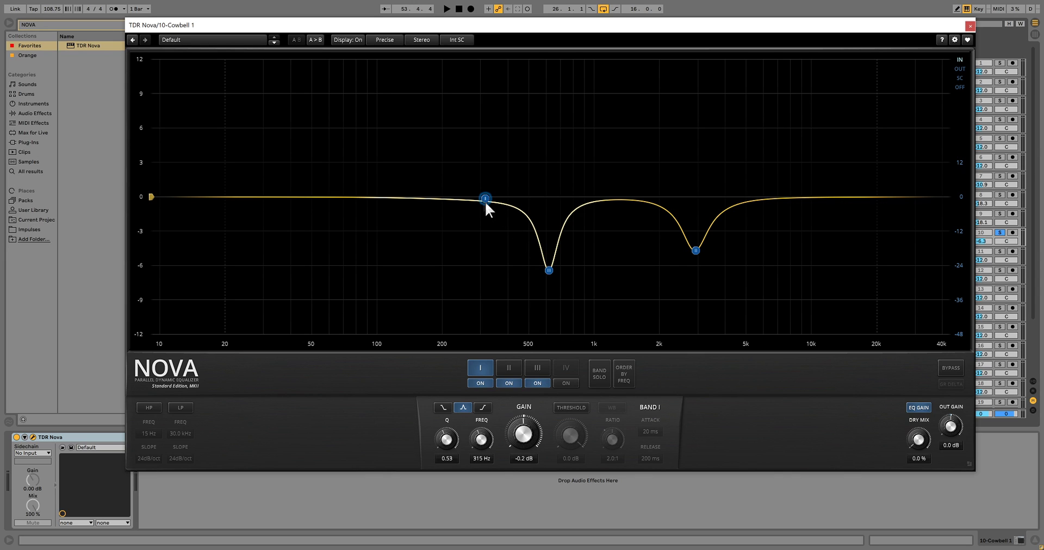
drag(485, 198, 491, 166)
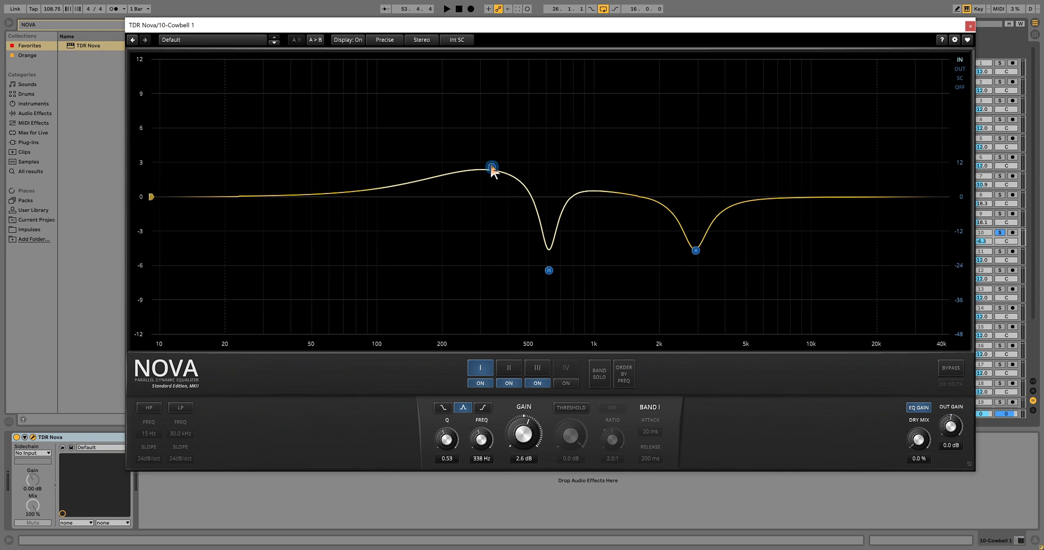